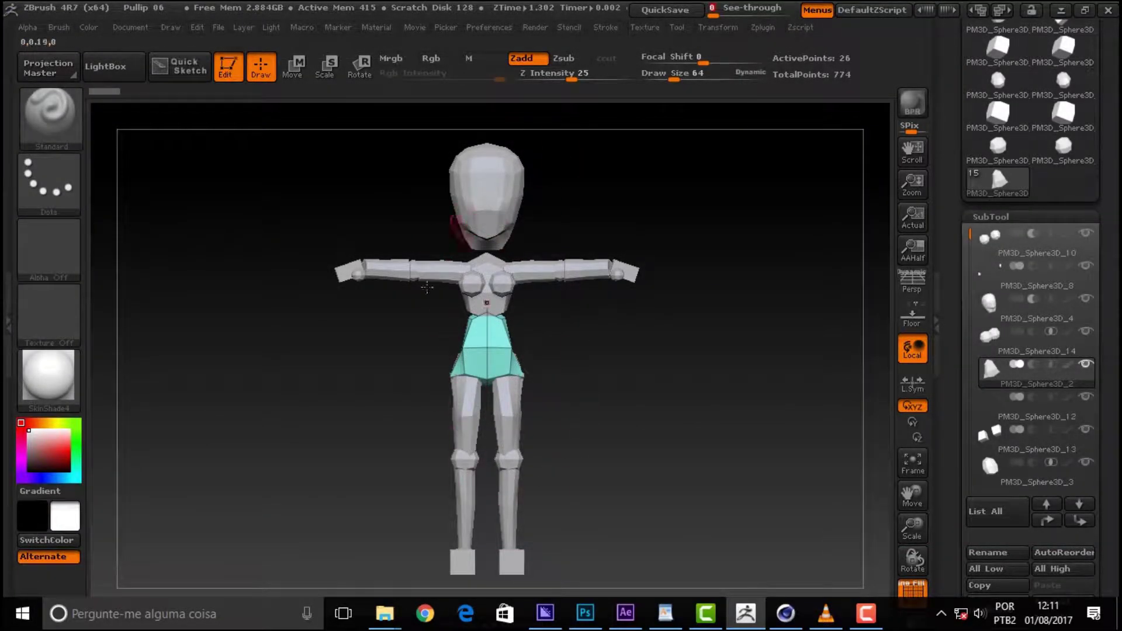
- Delete the PM3D_Sphere3D_13 foot blocks subtool and confirm the deletion with OK
{"action": "left_click", "coordinate": [773, 233]}
{"action": "mouse_move", "coordinate": [761, 273]}
{"action": "left_mouse_down"}
{"action": "mouse_move", "coordinate": [536, 283]}
{"action": "mouse_move", "coordinate": [736, 293]}
{"action": "mouse_move", "coordinate": [507, 303]}
{"action": "mouse_move", "coordinate": [618, 303]}
{"action": "left_mouse_up"}
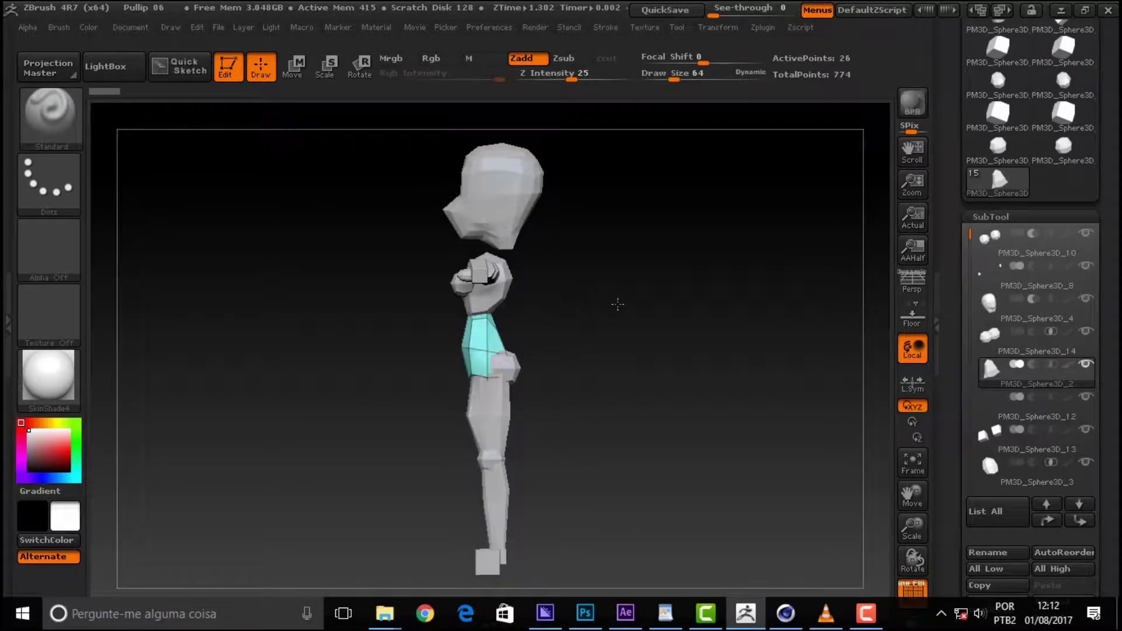
{"action": "left_click_drag", "start_coordinate": [694, 297], "coordinate": [750, 301]}
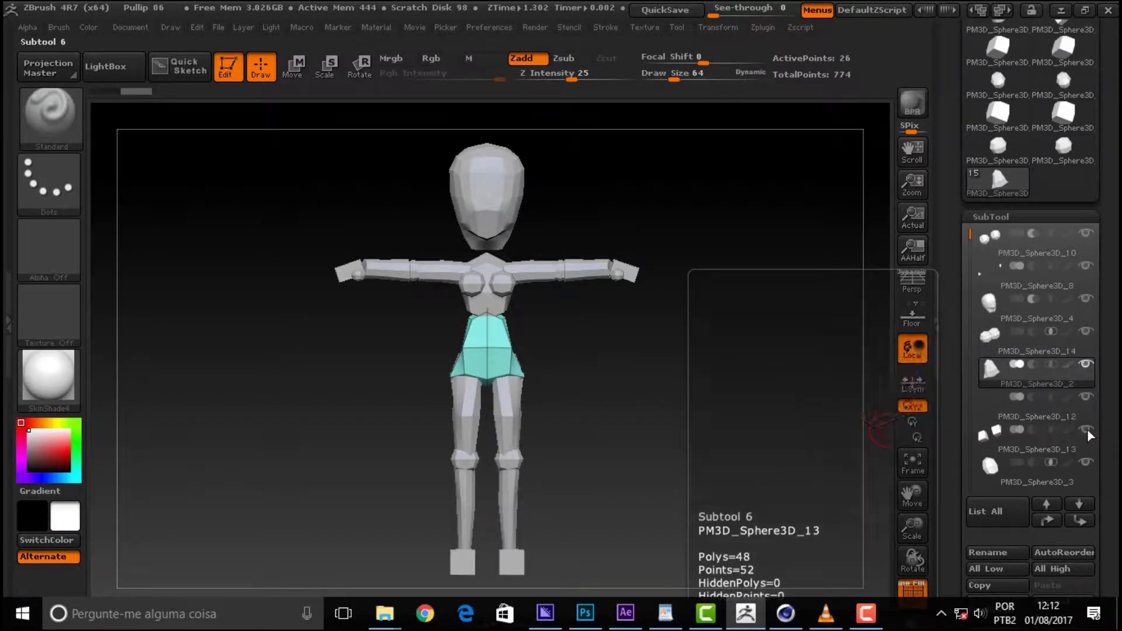
{"action": "left_click", "coordinate": [1030, 451]}
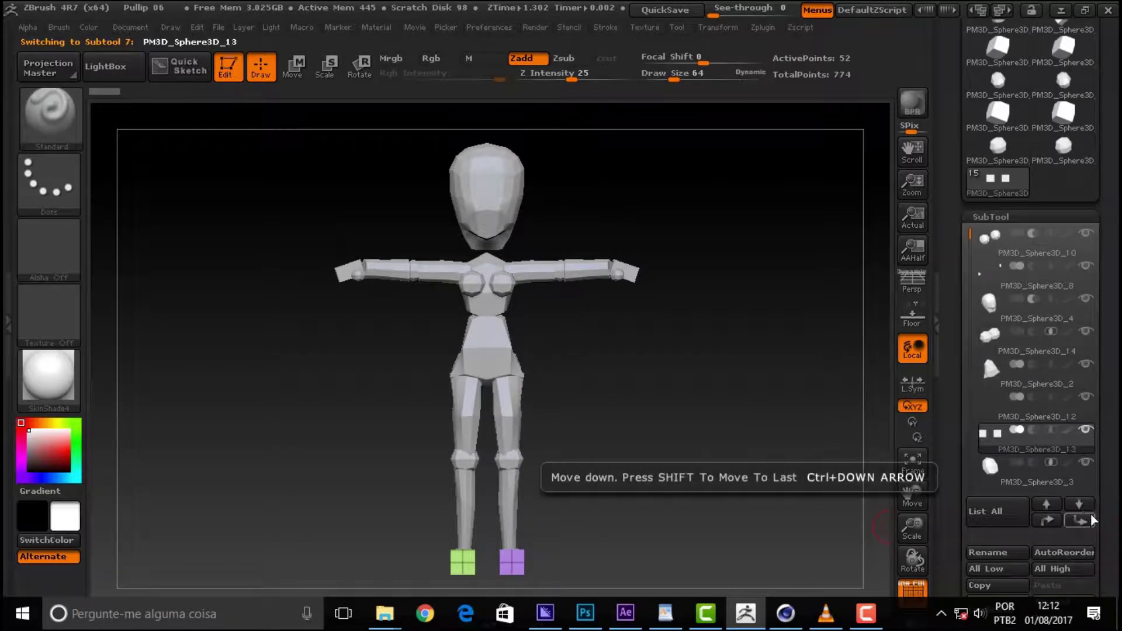
{"action": "left_click_drag", "start_coordinate": [1108, 507], "coordinate": [1108, 416]}
{"action": "left_click", "coordinate": [983, 551]}
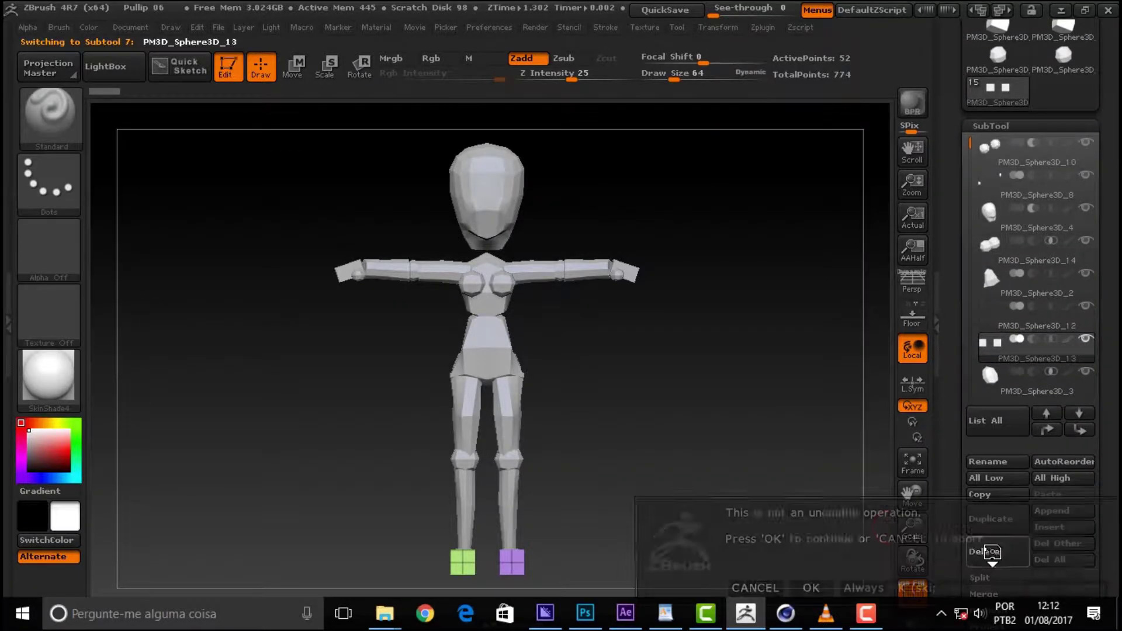
{"action": "left_click", "coordinate": [810, 588]}
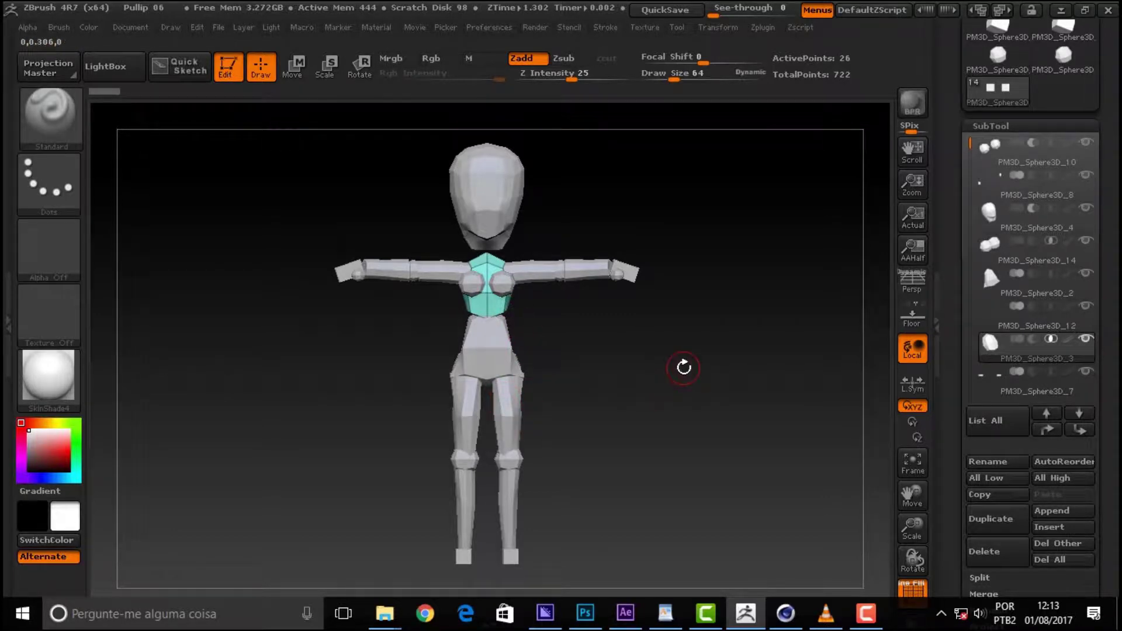
{"action": "mouse_move", "coordinate": [697, 359]}
{"action": "left_mouse_down"}
{"action": "mouse_move", "coordinate": [541, 384]}
{"action": "mouse_move", "coordinate": [712, 381]}
{"action": "left_mouse_up"}
{"action": "mouse_move", "coordinate": [1103, 265]}
{"action": "left_mouse_down"}
{"action": "mouse_move", "coordinate": [1100, 362]}
{"action": "mouse_move", "coordinate": [1101, 326]}
{"action": "left_mouse_up"}
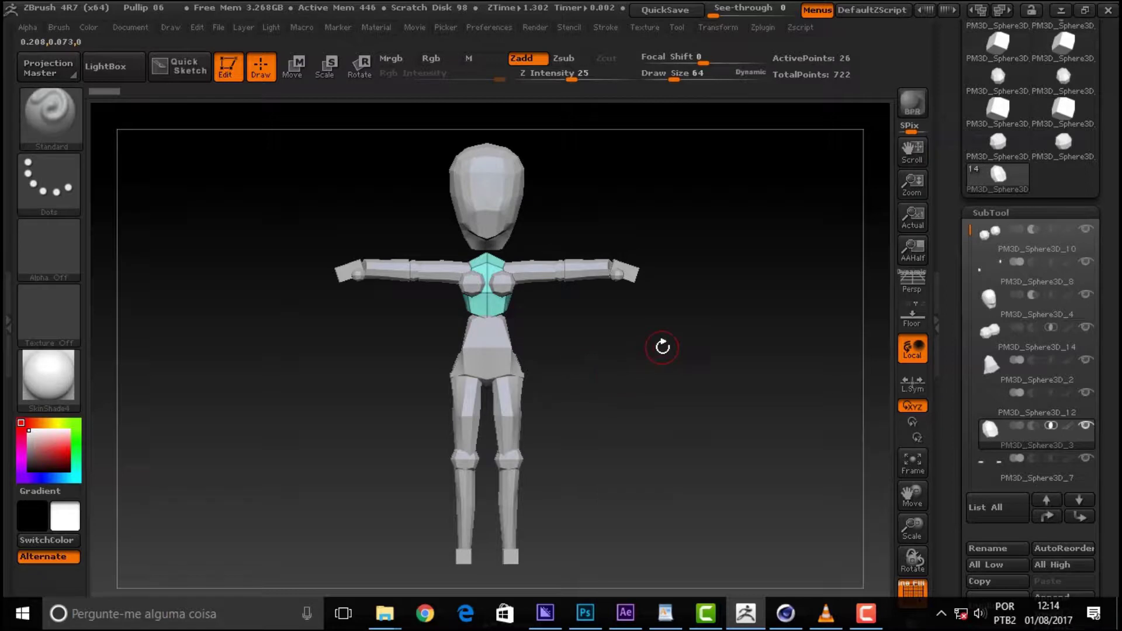
{"action": "mouse_move", "coordinate": [663, 345]}
{"action": "left_mouse_down"}
{"action": "mouse_move", "coordinate": [587, 352]}
{"action": "mouse_move", "coordinate": [656, 352]}
{"action": "mouse_move", "coordinate": [696, 376]}
{"action": "left_mouse_up"}
{"action": "left_click_drag", "start_coordinate": [1104, 324], "coordinate": [1103, 282]}
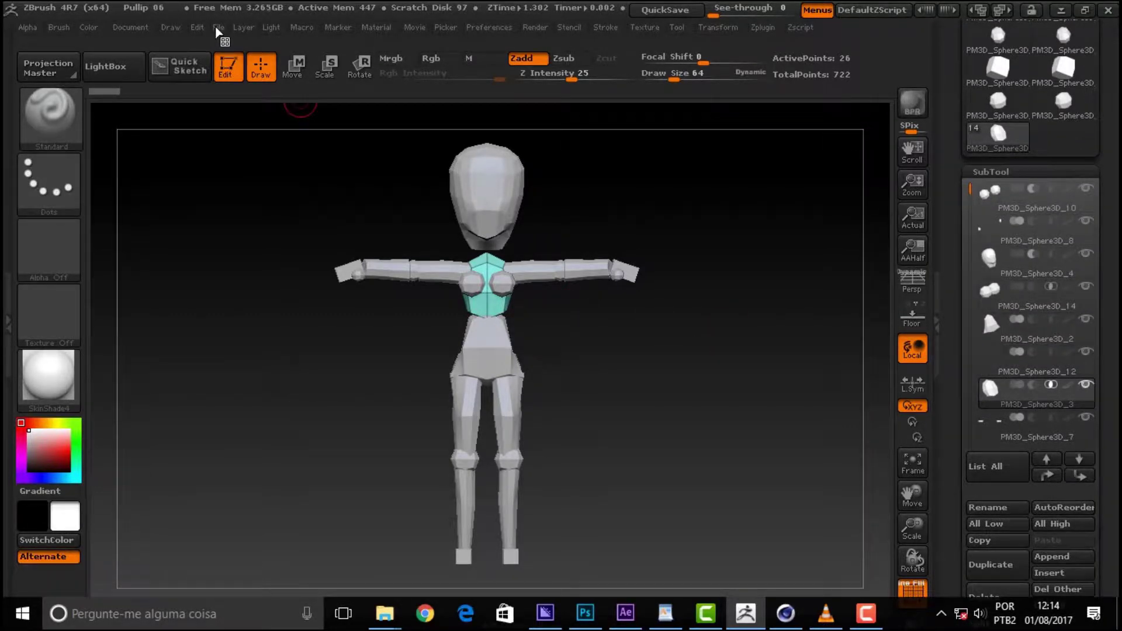
- Save the project as Pullip 07.ZPR, changing the version number from 6 to 7
{"action": "left_click", "coordinate": [218, 27]}
{"action": "left_click", "coordinate": [338, 57]}
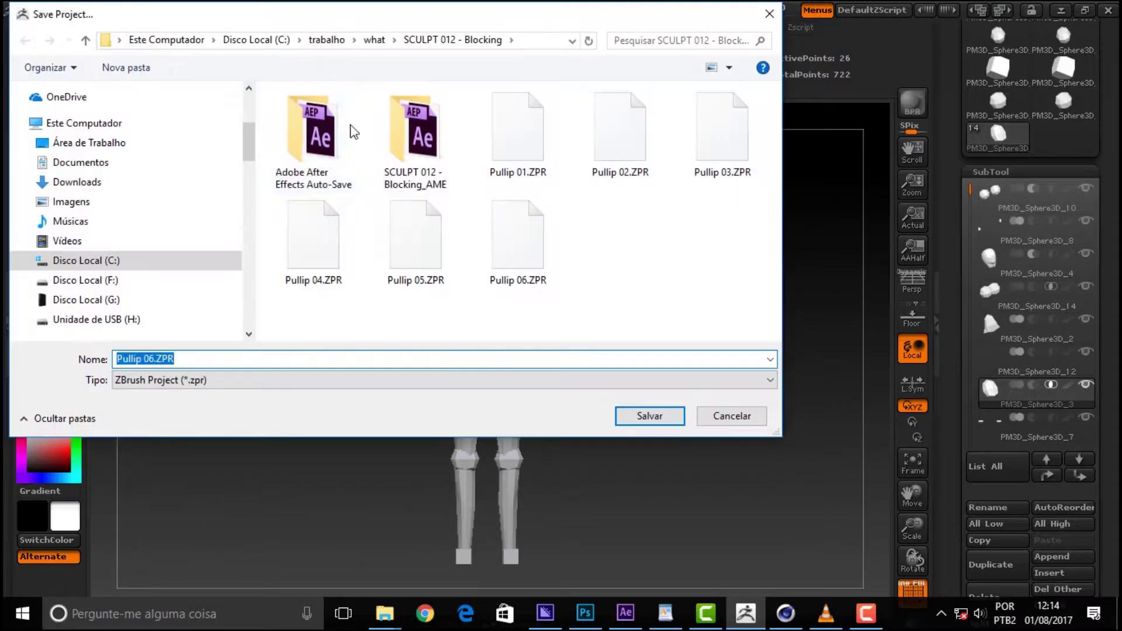
{"action": "left_click", "coordinate": [152, 359]}
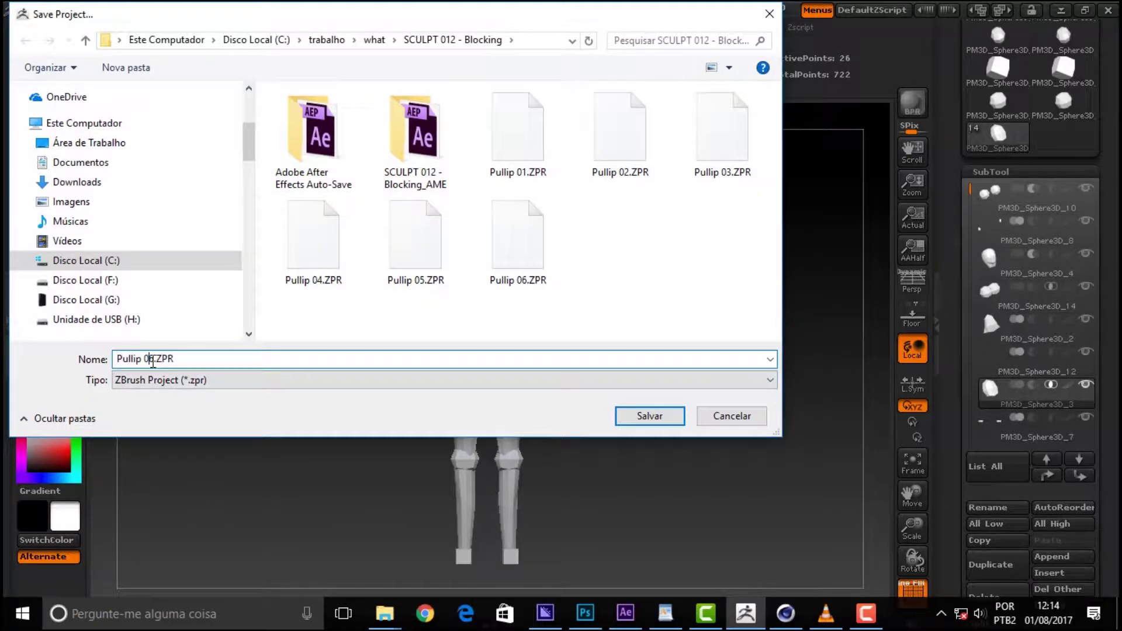
{"action": "type", "text": "7"}
{"action": "left_click", "coordinate": [651, 415]}
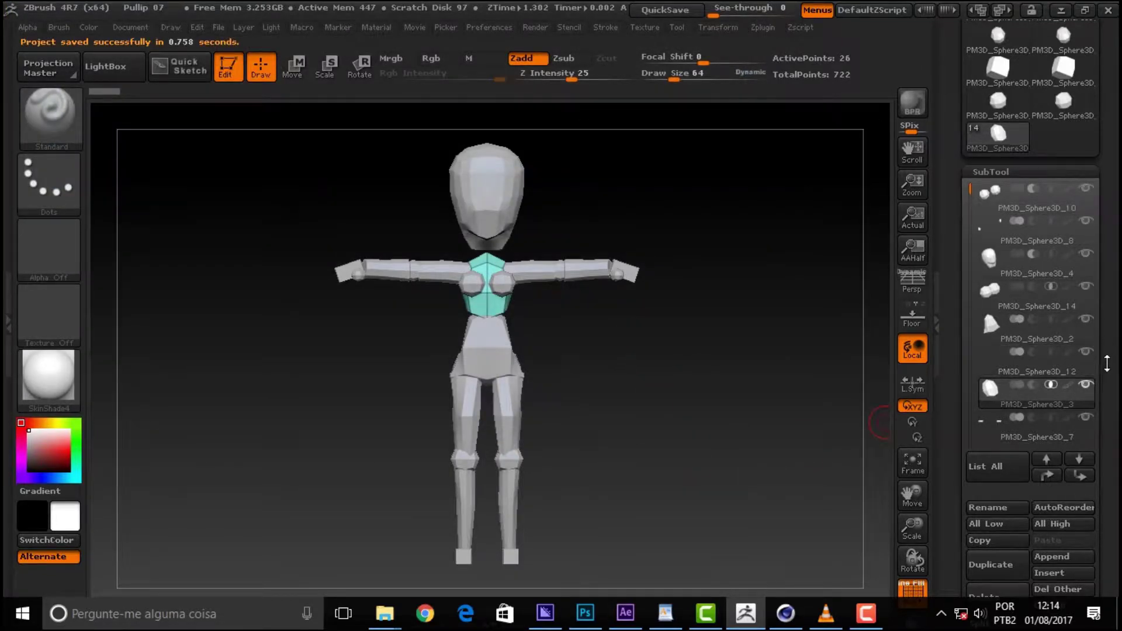
{"action": "left_click_drag", "start_coordinate": [1106, 363], "coordinate": [1106, 384]}
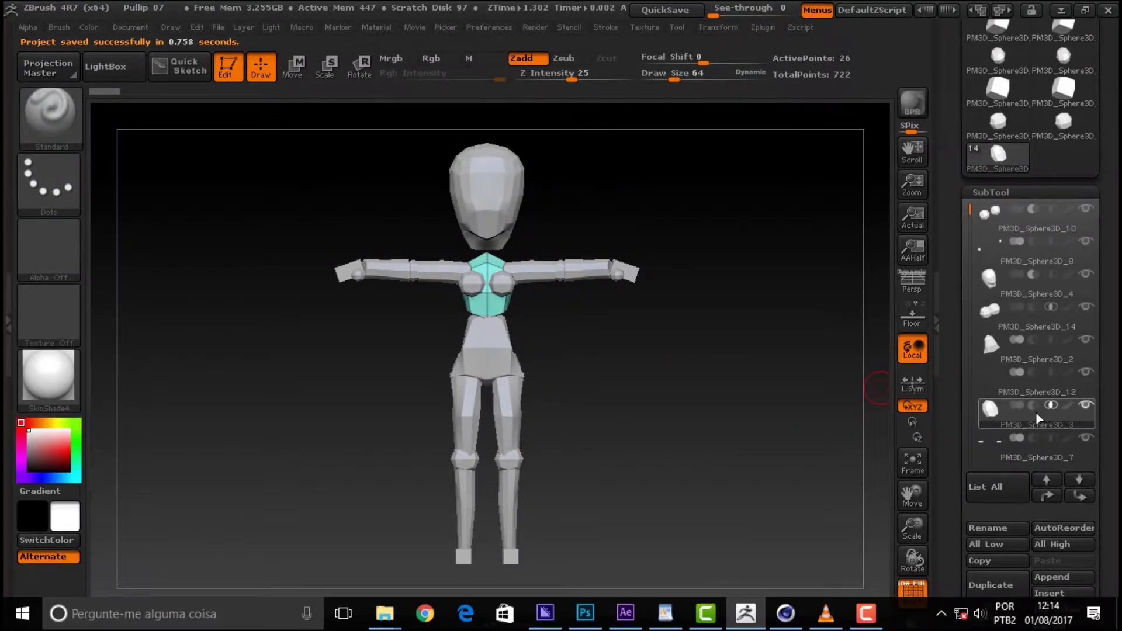
{"action": "mouse_move", "coordinate": [1025, 326]}
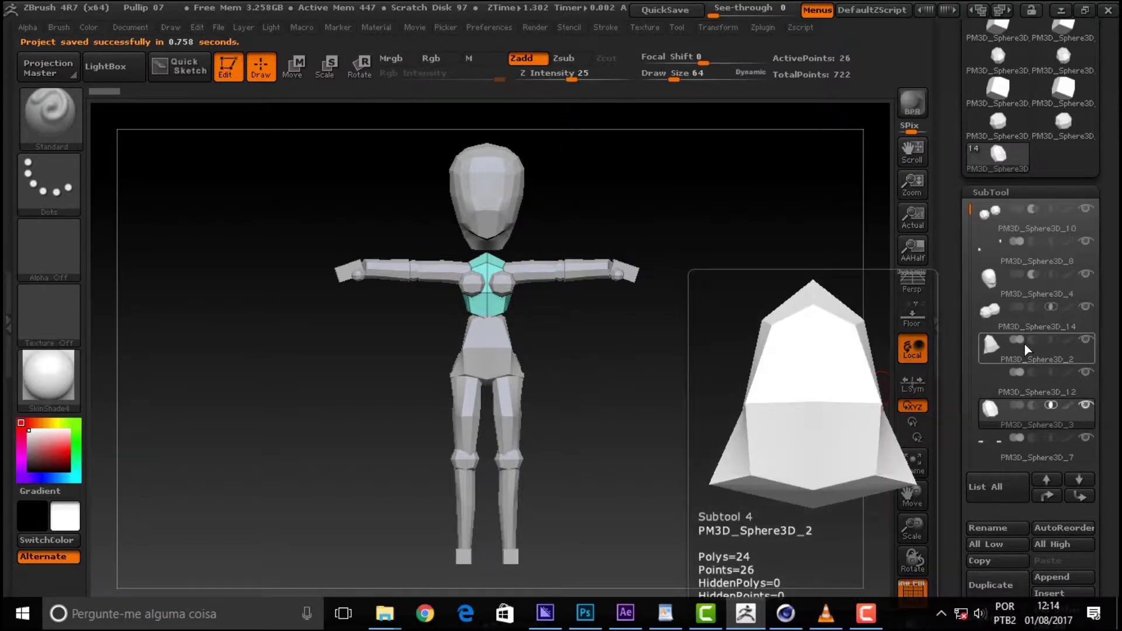
- Make the hips active and MergeDown the next five subtools, confirming each warning
{"action": "scroll", "coordinate": [1039, 257], "scroll_direction": "down", "scroll_amount": 4}
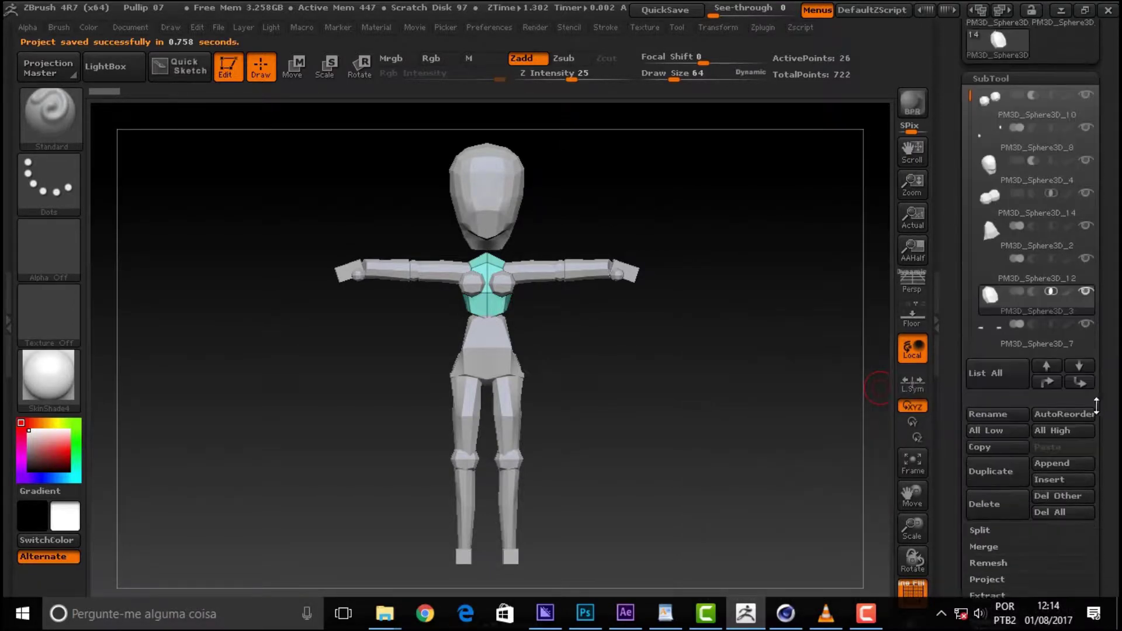
{"action": "left_click", "coordinate": [1040, 257]}
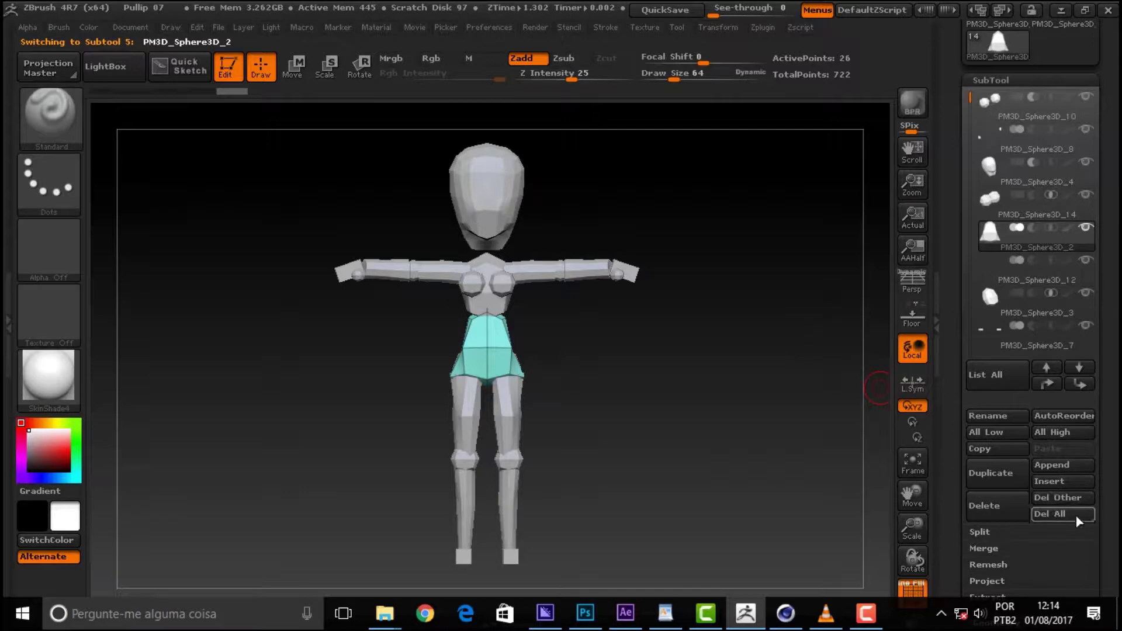
{"action": "left_click", "coordinate": [988, 550]}
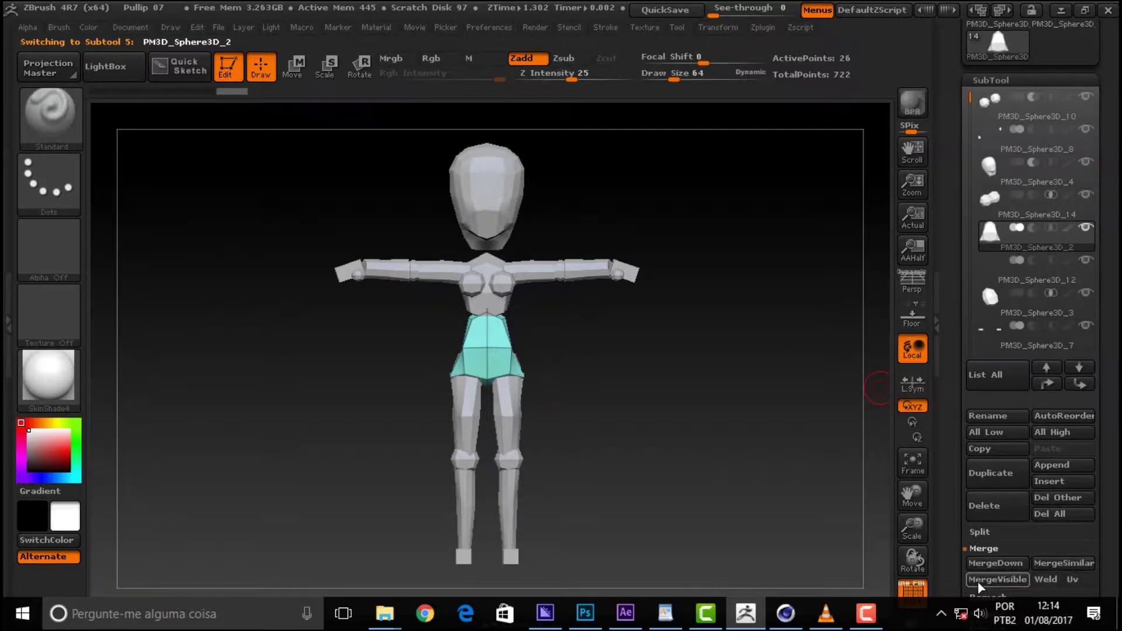
{"action": "left_click", "coordinate": [999, 563]}
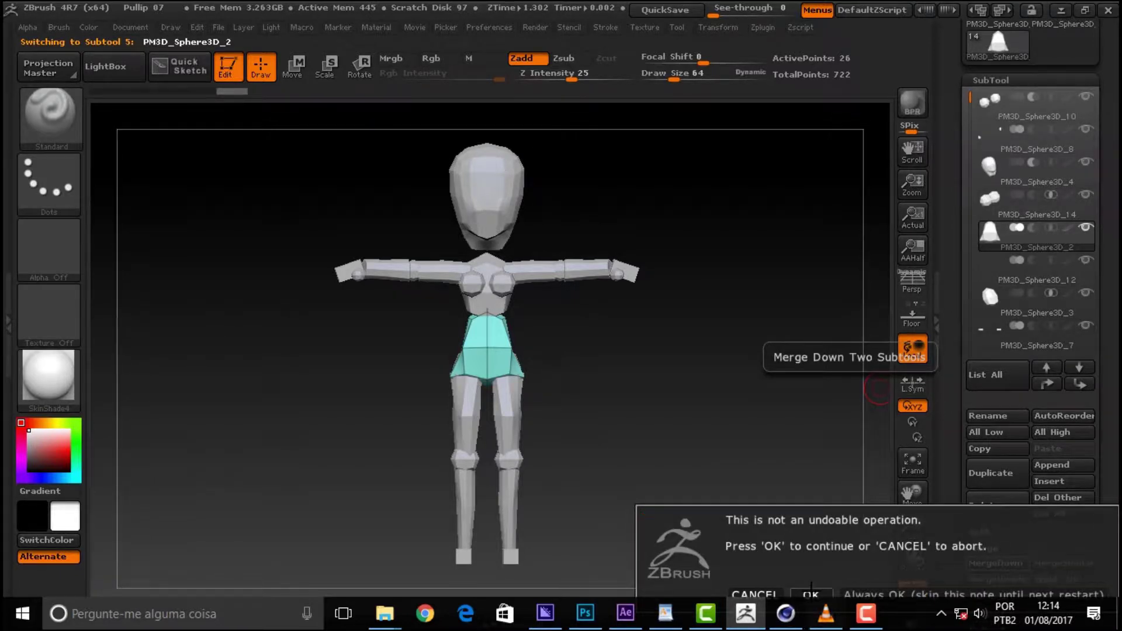
{"action": "left_click", "coordinate": [811, 595]}
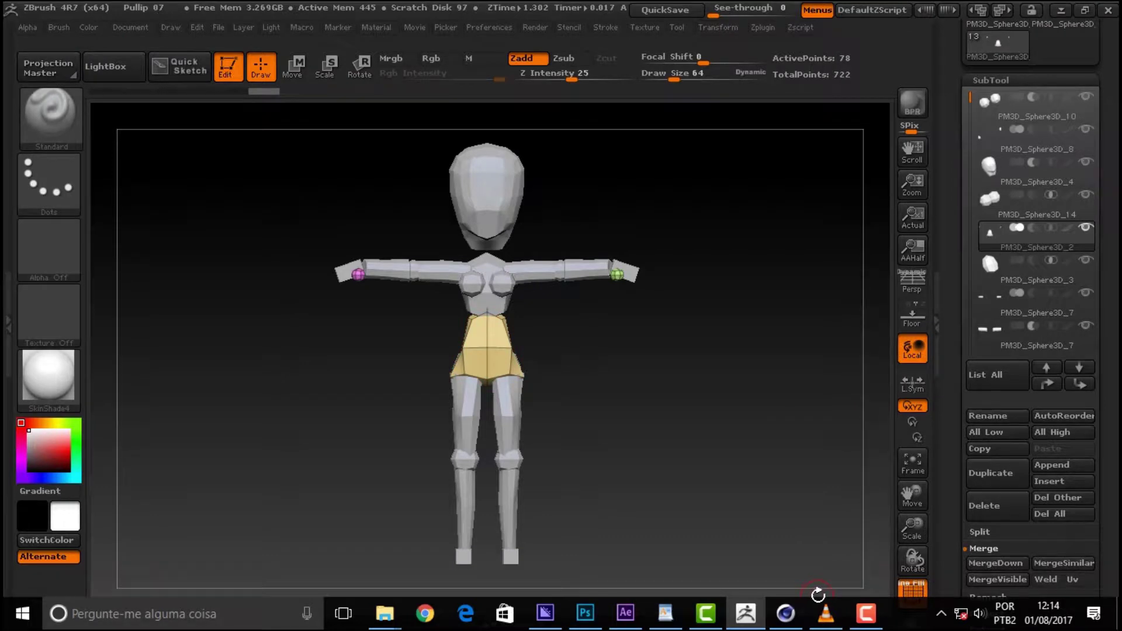
{"action": "left_click", "coordinate": [996, 564]}
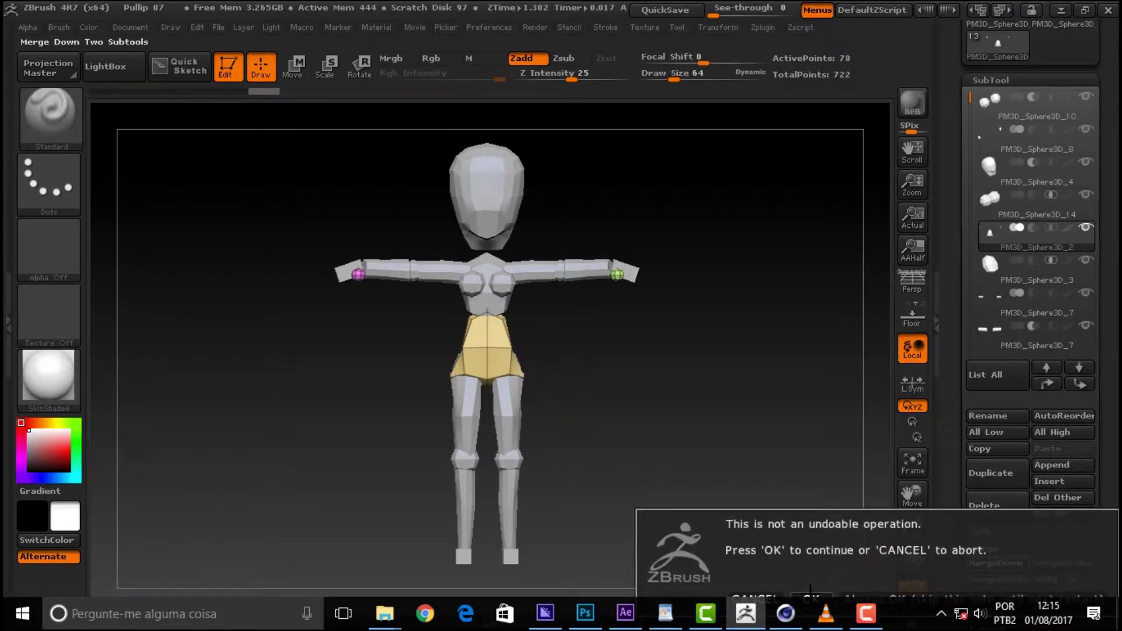
{"action": "left_click", "coordinate": [810, 598]}
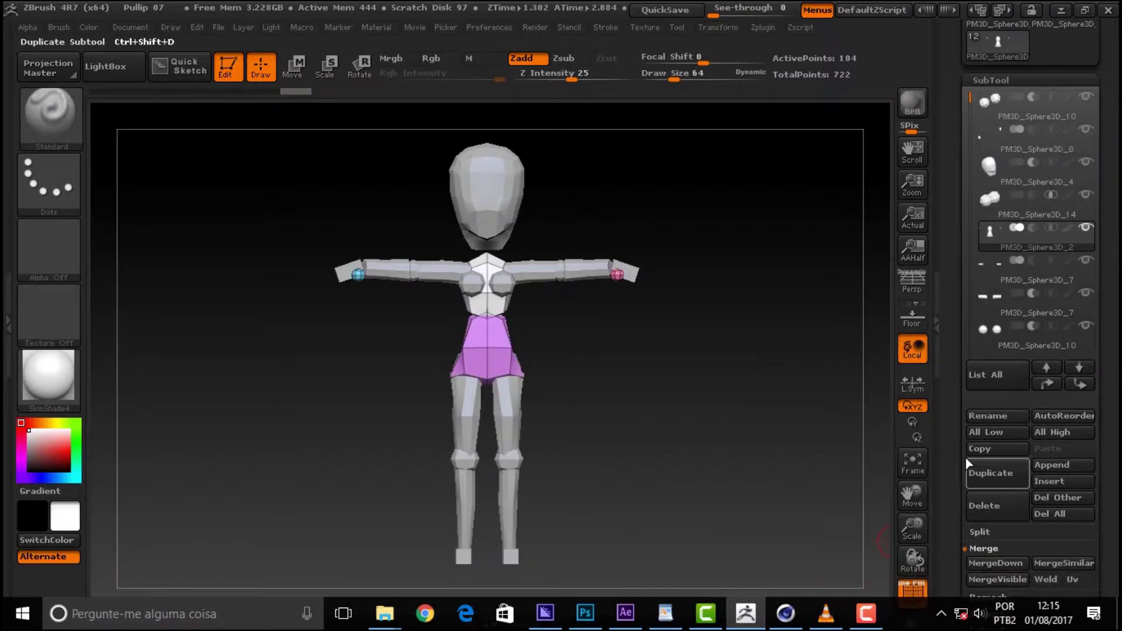
{"action": "left_click", "coordinate": [995, 563]}
{"action": "left_click", "coordinate": [809, 595]}
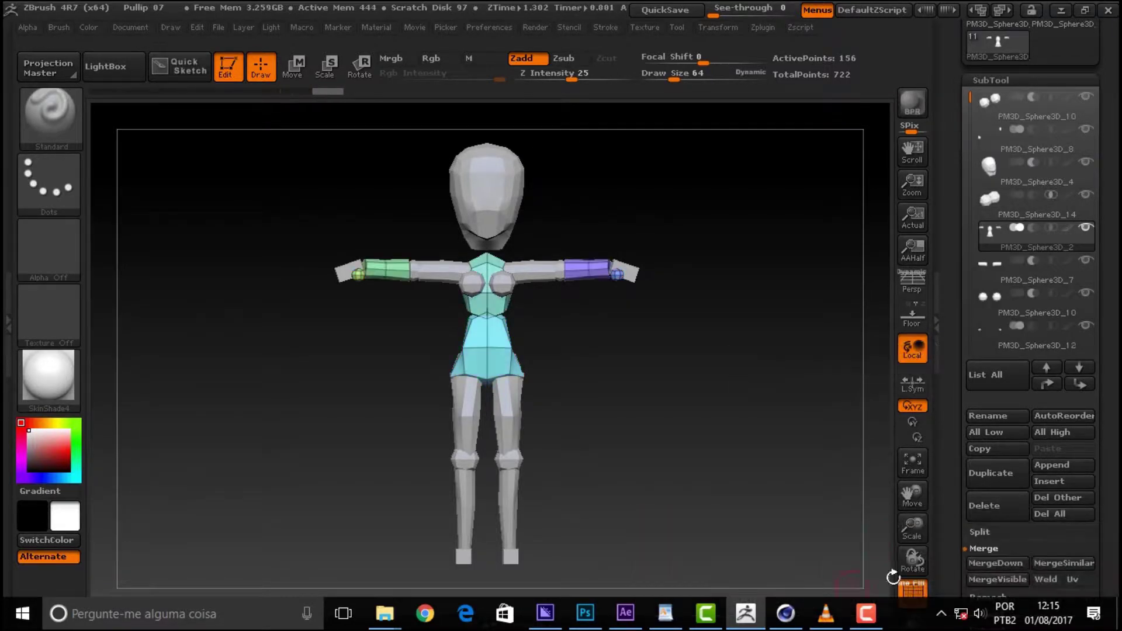
{"action": "left_click", "coordinate": [995, 563]}
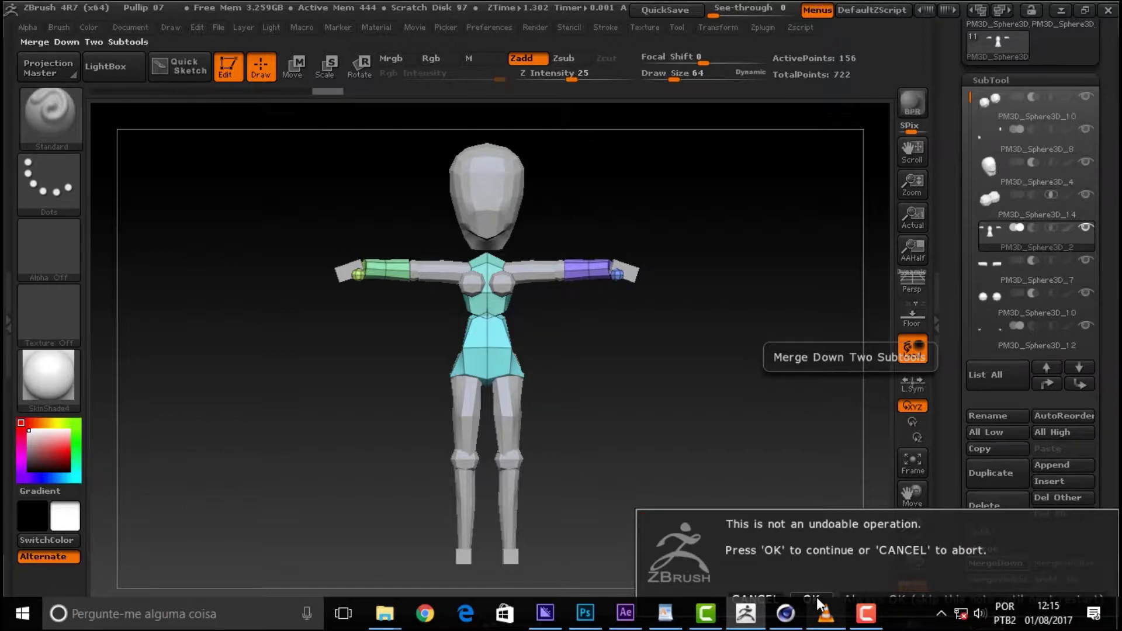
{"action": "left_click", "coordinate": [818, 601]}
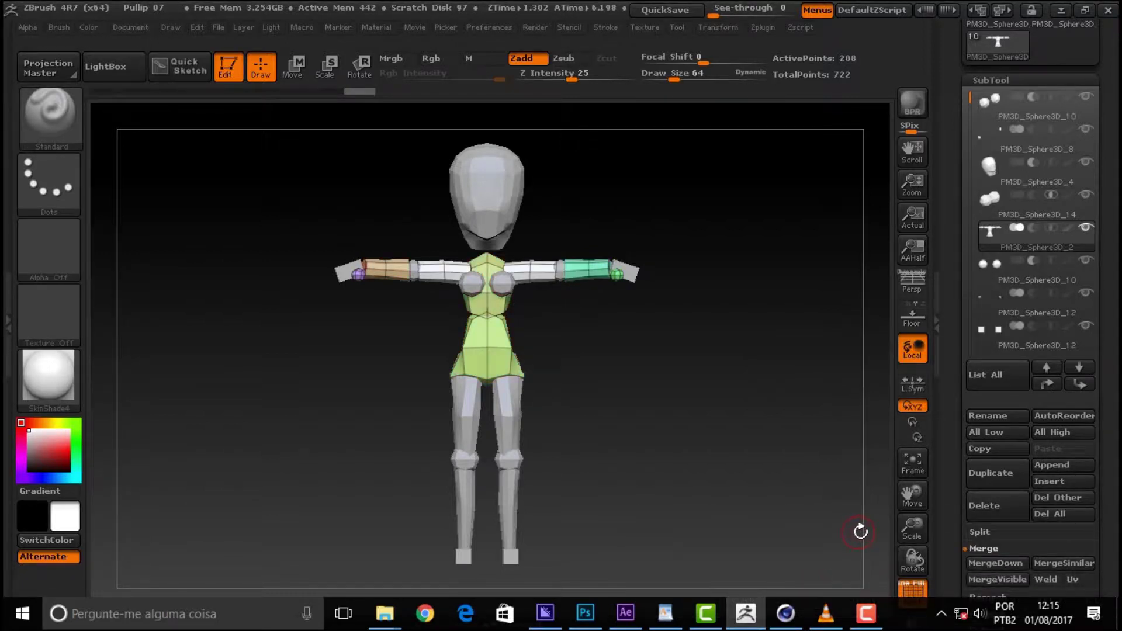
{"action": "left_click", "coordinate": [996, 563]}
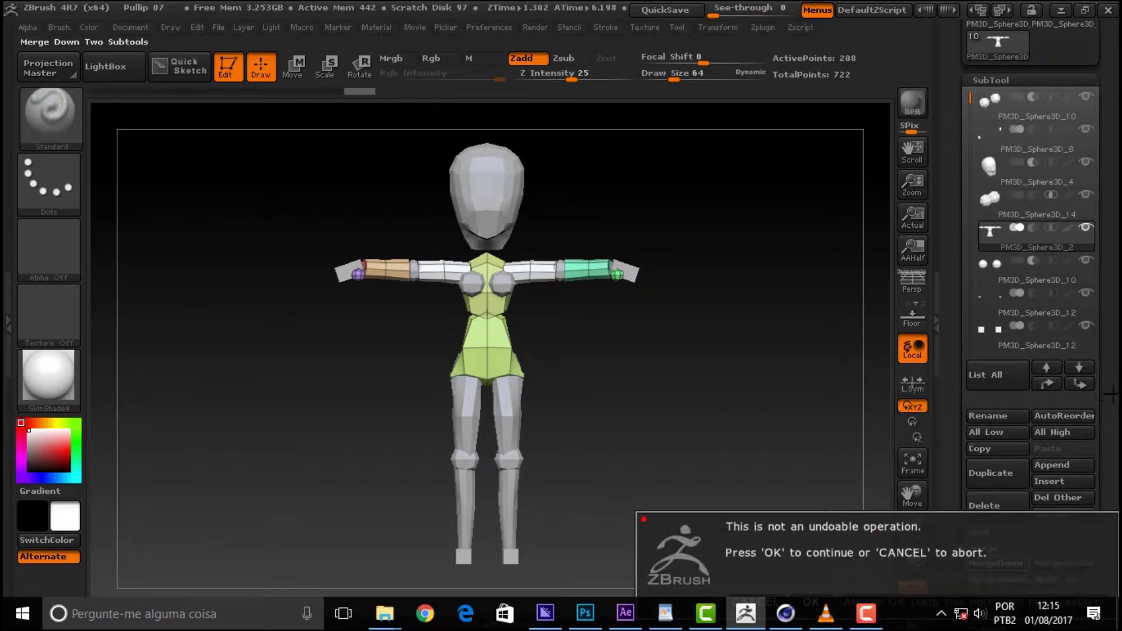
{"action": "key", "text": "Return"}
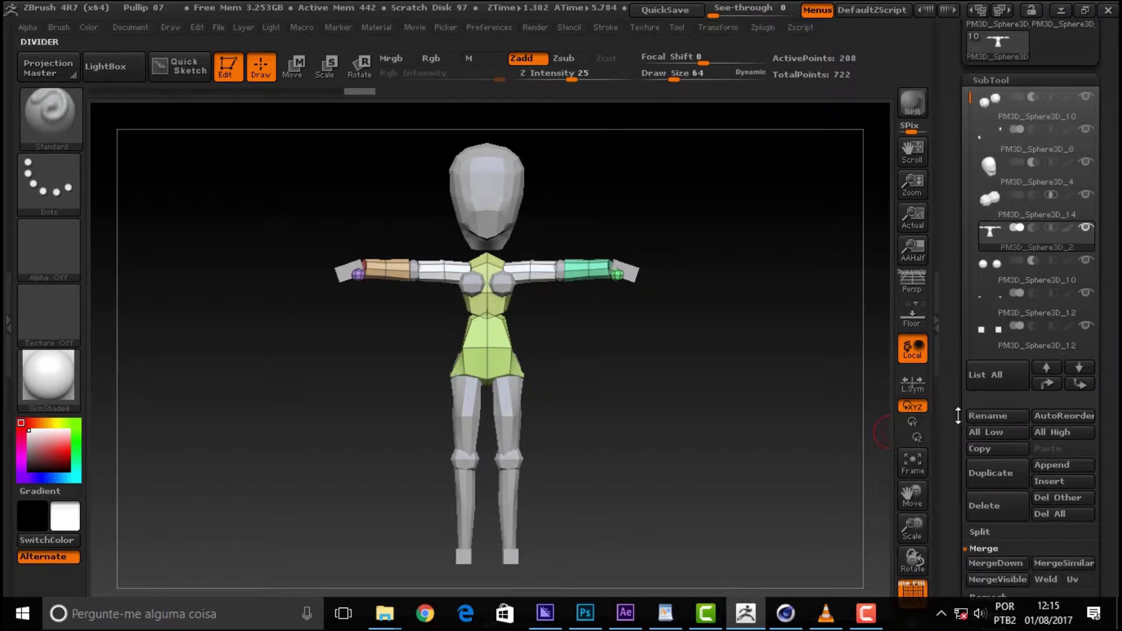
- MergeDown six more body, arm and leg subtools into the combined body, confirming each
{"action": "left_click_drag", "start_coordinate": [1102, 547], "coordinate": [1103, 308]}
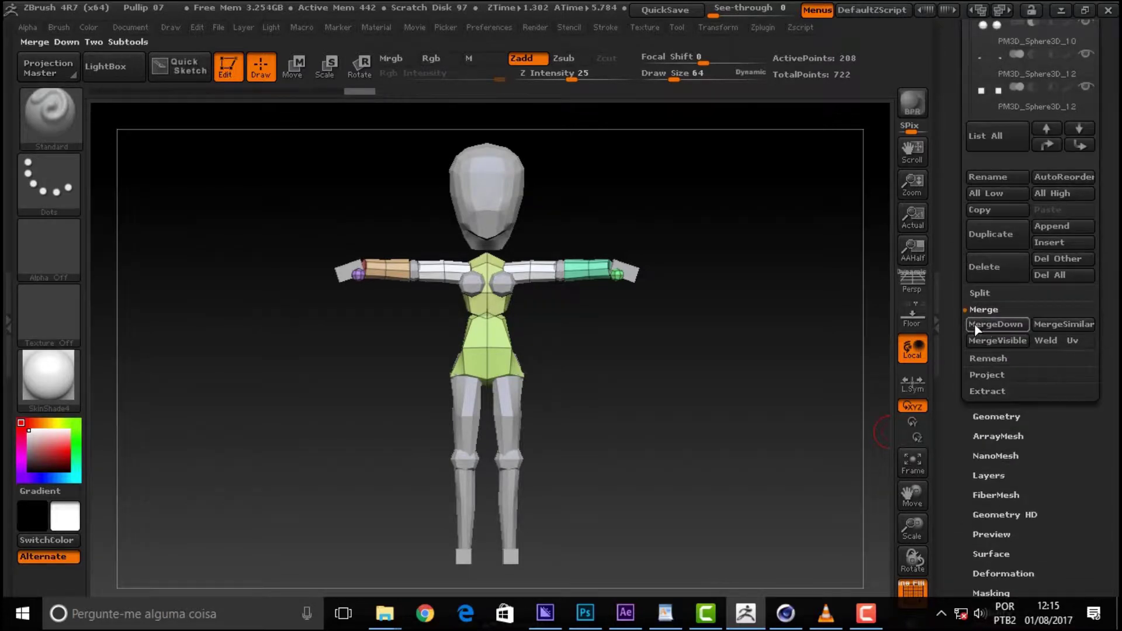
{"action": "left_click", "coordinate": [994, 324]}
{"action": "left_click", "coordinate": [813, 357]}
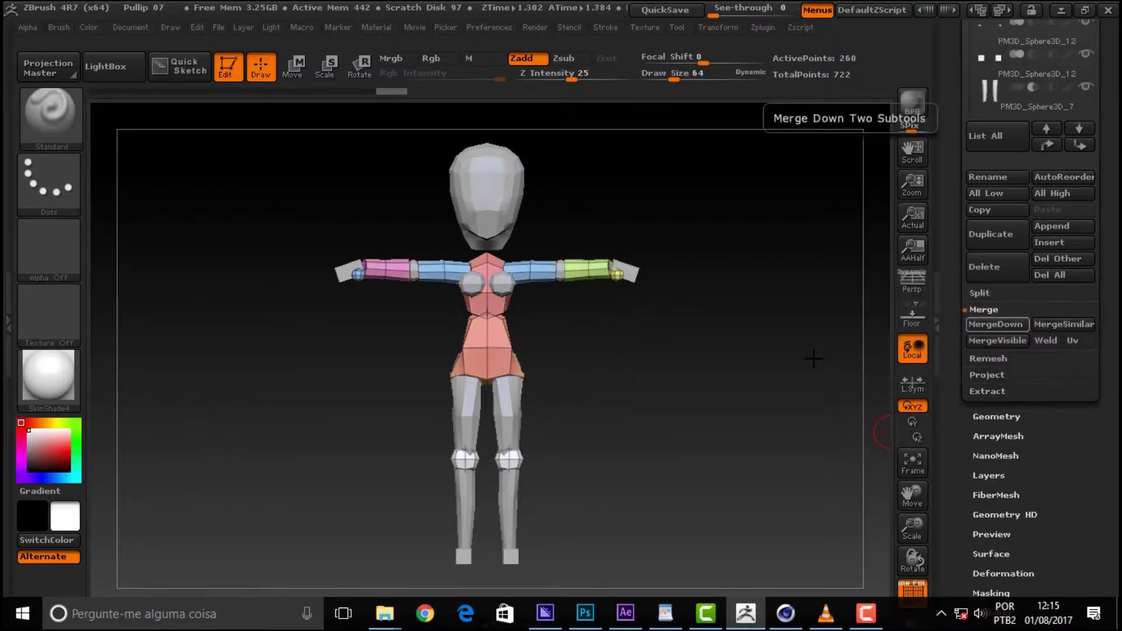
{"action": "left_click", "coordinate": [994, 326]}
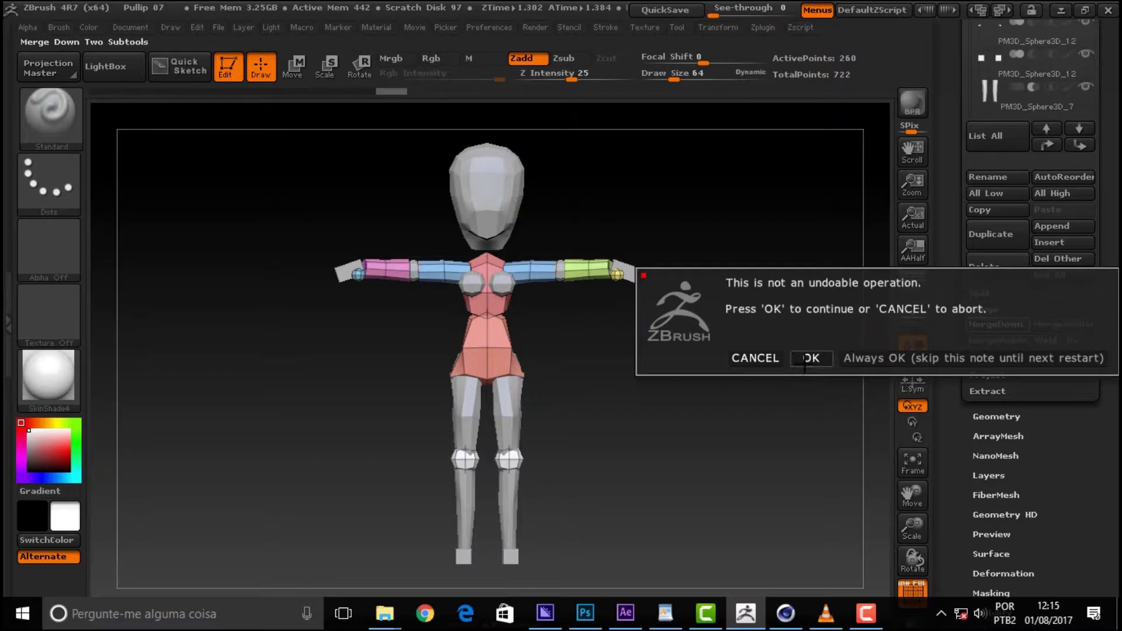
{"action": "left_click", "coordinate": [806, 358]}
{"action": "left_click", "coordinate": [994, 325]}
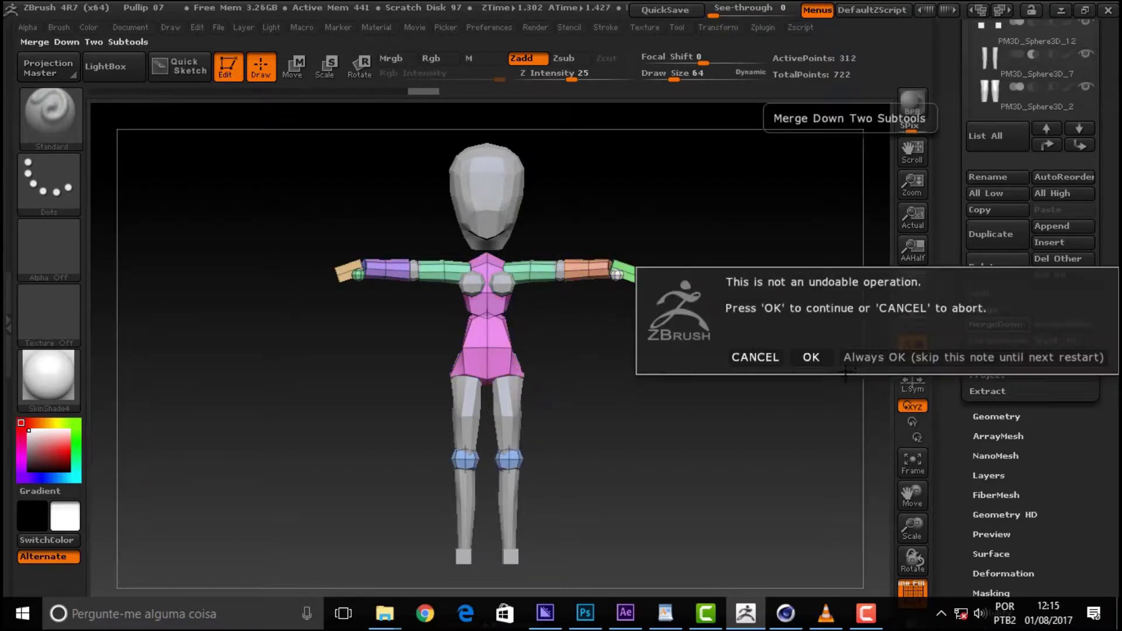
{"action": "left_click", "coordinate": [807, 358]}
{"action": "left_click", "coordinate": [996, 324]}
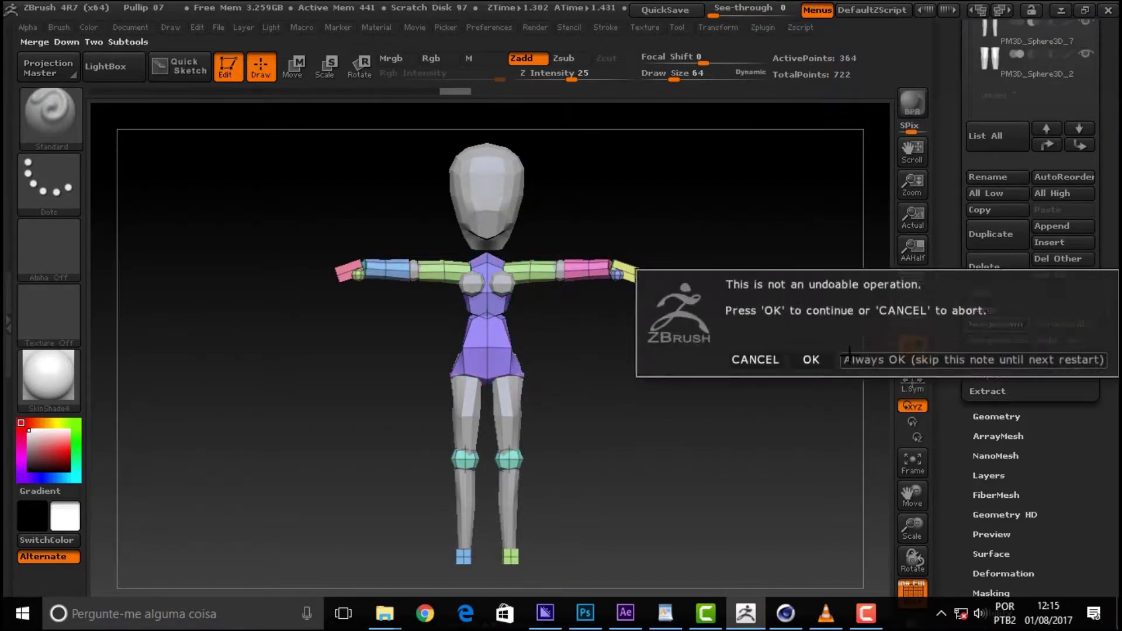
{"action": "left_click", "coordinate": [816, 364]}
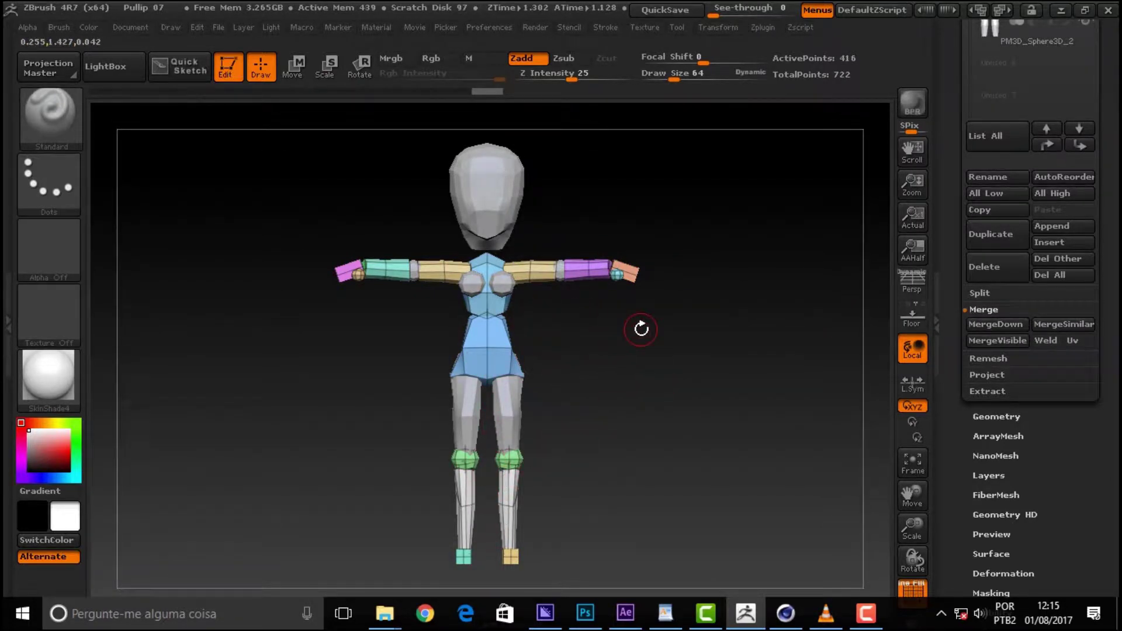
{"action": "left_click", "coordinate": [995, 324]}
{"action": "left_click", "coordinate": [812, 360]}
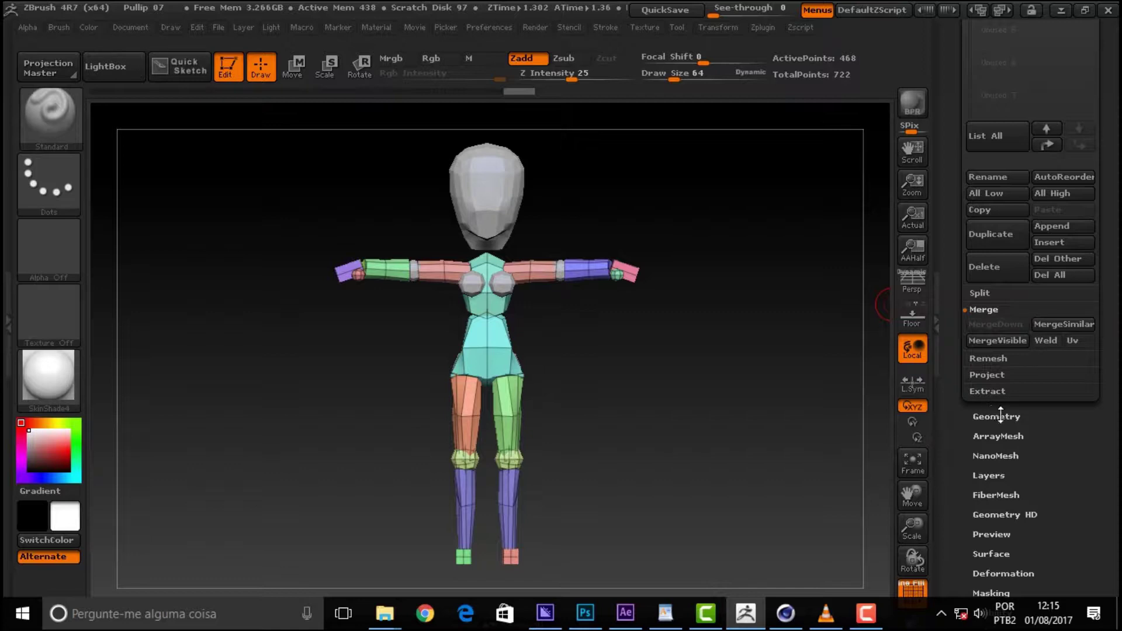
- Scroll back up to the SubTool list and orbit briefly to review the merged body
{"action": "scroll", "coordinate": [1028, 263], "scroll_direction": "up", "scroll_amount": 5}
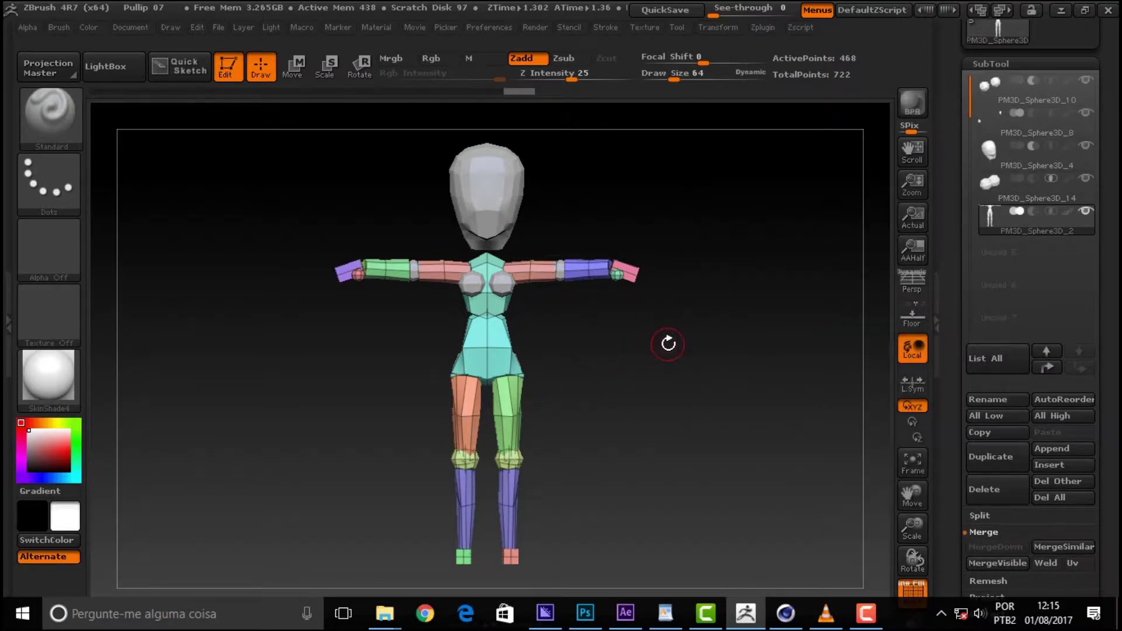
{"action": "left_click_drag", "start_coordinate": [661, 350], "coordinate": [696, 357]}
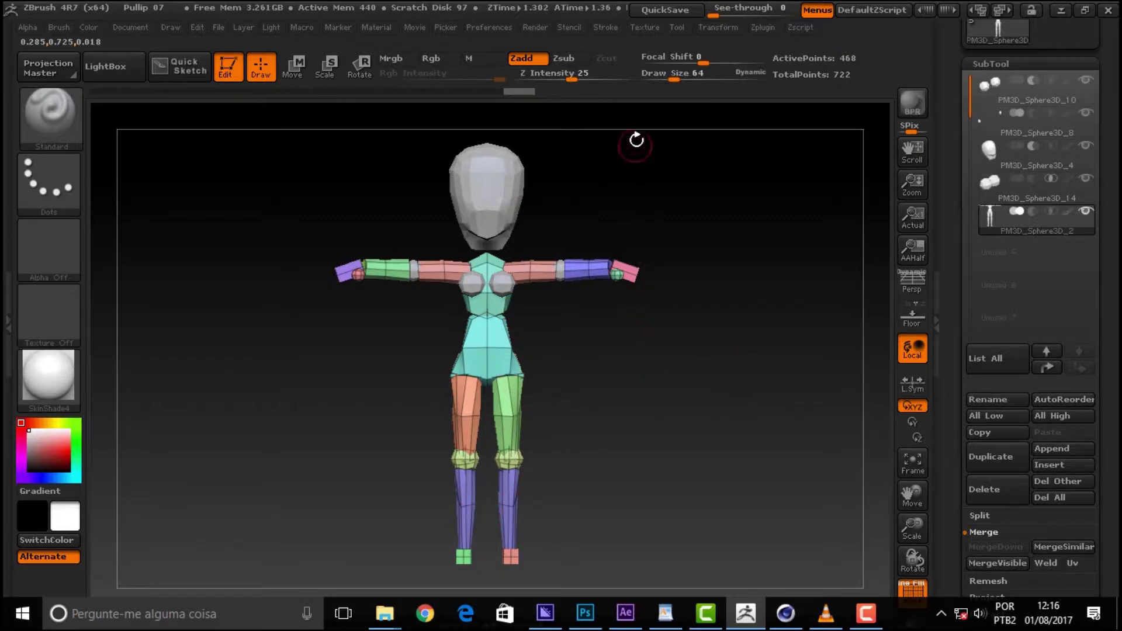
{"action": "left_click", "coordinate": [50, 114]}
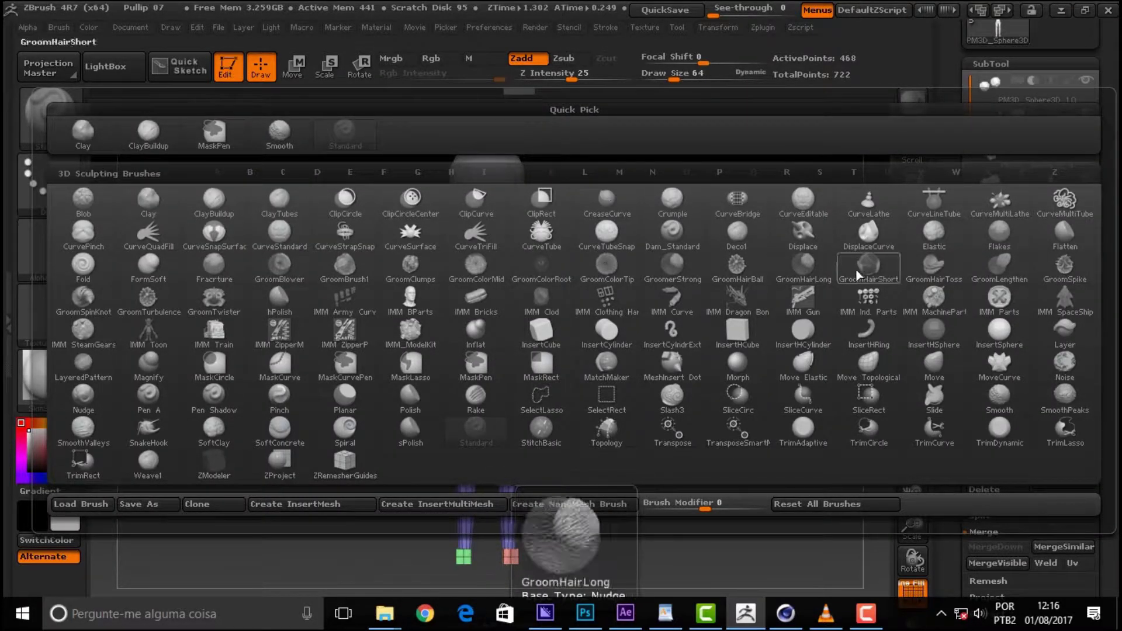
- Select the Move brush and raise its Draw Size to 130
{"action": "left_click", "coordinate": [934, 365]}
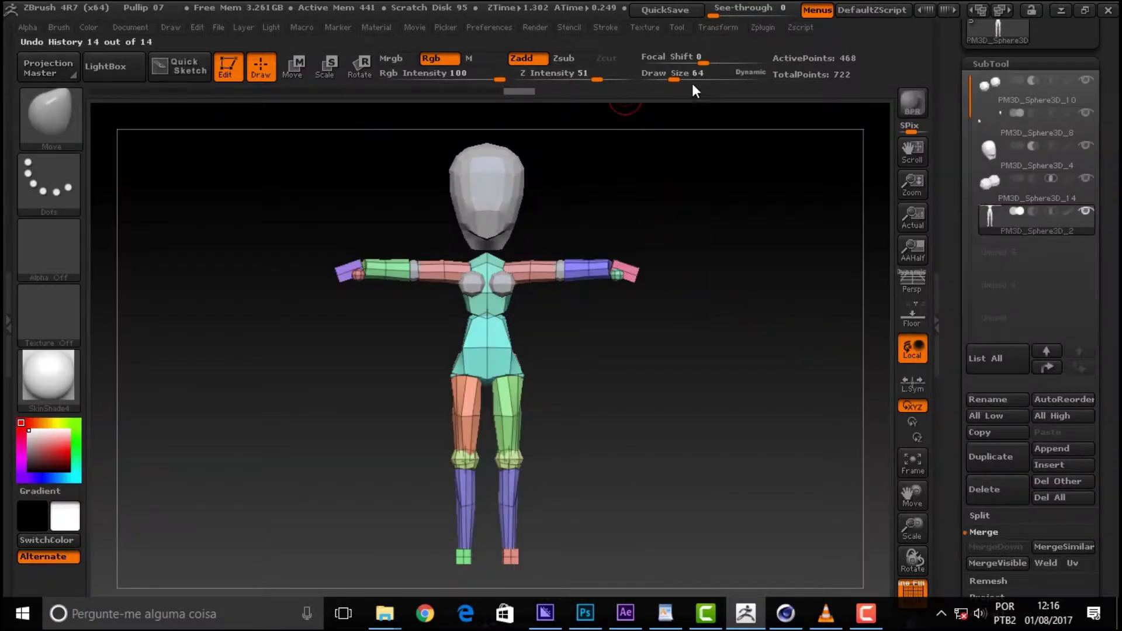
{"action": "left_click_drag", "start_coordinate": [675, 79], "coordinate": [690, 79]}
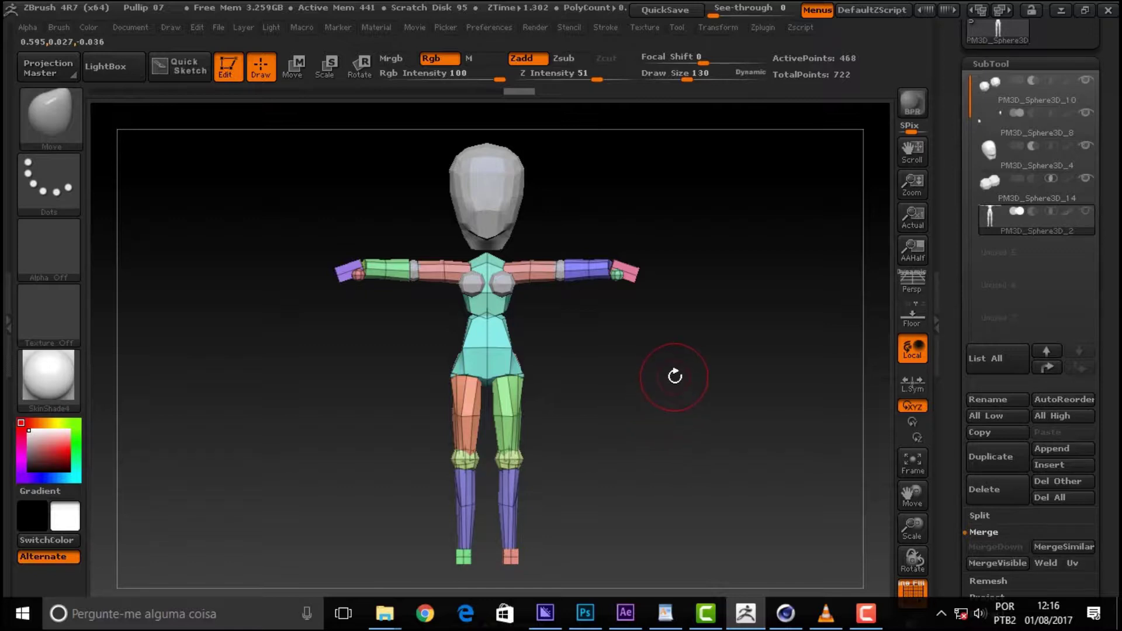
{"action": "mouse_move", "coordinate": [678, 359]}
{"action": "left_mouse_down"}
{"action": "mouse_move", "coordinate": [561, 364]}
{"action": "mouse_move", "coordinate": [693, 367]}
{"action": "mouse_move", "coordinate": [513, 369]}
{"action": "left_mouse_up"}
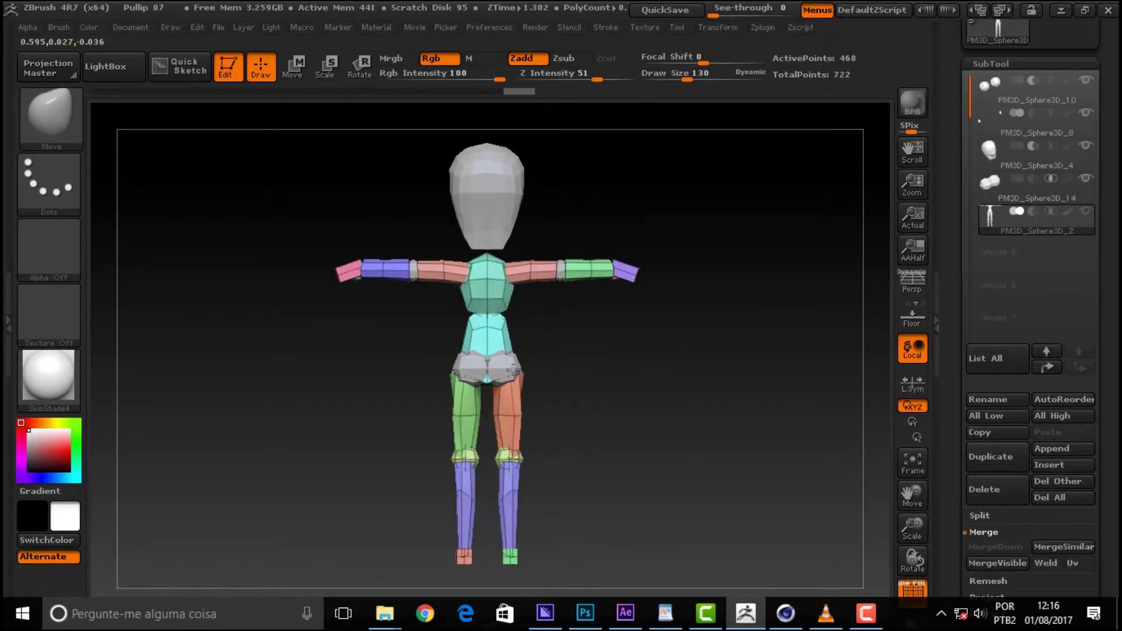
- Orbit the doll through its back, sides and front to inspect the figure
{"action": "mouse_move", "coordinate": [591, 368]}
{"action": "left_mouse_down"}
{"action": "mouse_move", "coordinate": [741, 369]}
{"action": "mouse_move", "coordinate": [578, 421]}
{"action": "left_mouse_up"}
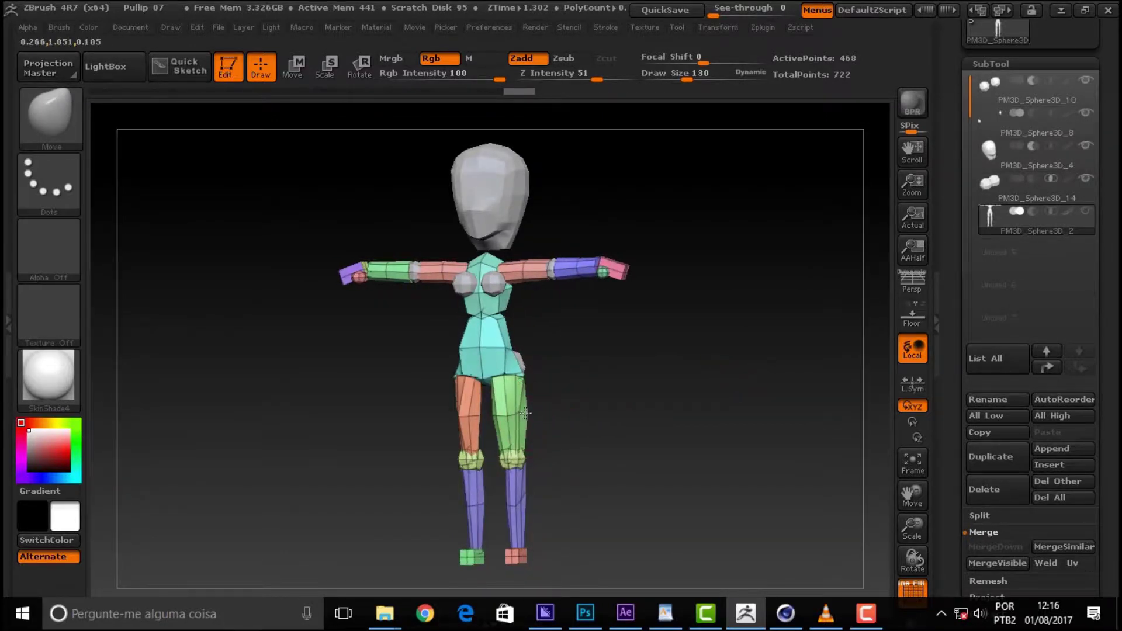
{"action": "left_click_drag", "start_coordinate": [631, 393], "coordinate": [537, 391]}
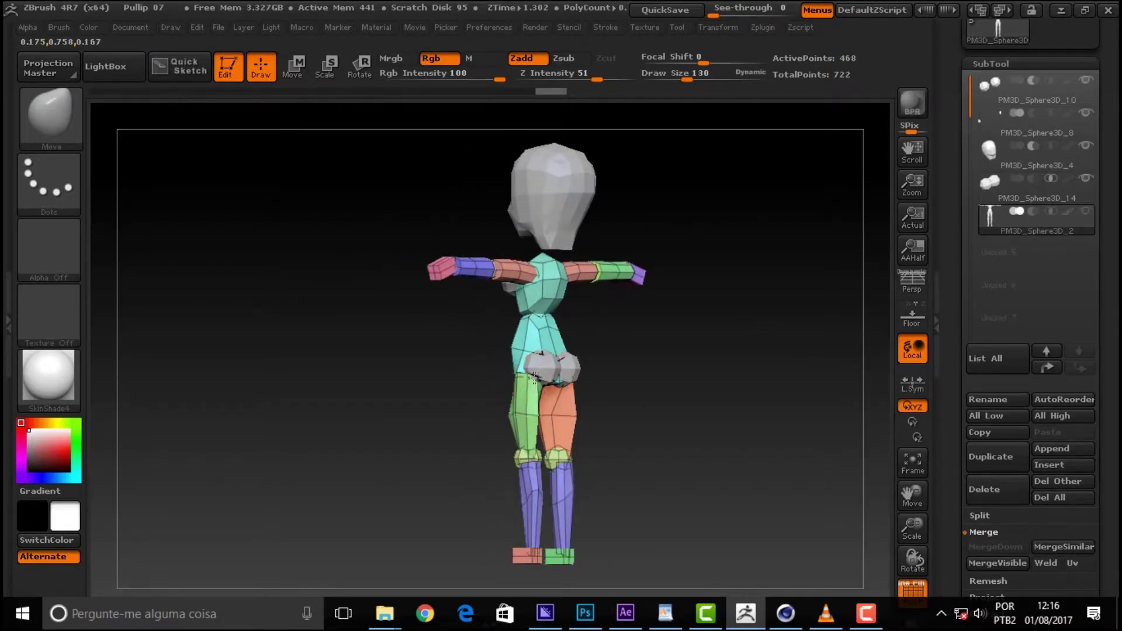
{"action": "left_click_drag", "start_coordinate": [719, 371], "coordinate": [671, 370]}
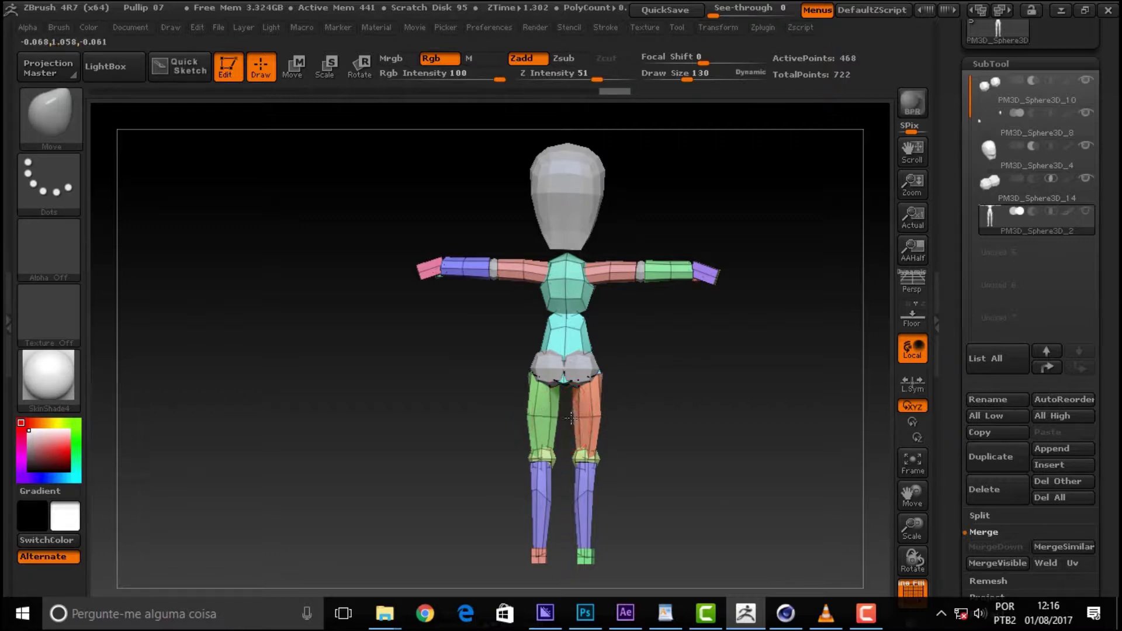
{"action": "mouse_move", "coordinate": [652, 393]}
{"action": "left_mouse_down"}
{"action": "mouse_move", "coordinate": [738, 380]}
{"action": "mouse_move", "coordinate": [651, 389]}
{"action": "left_mouse_up"}
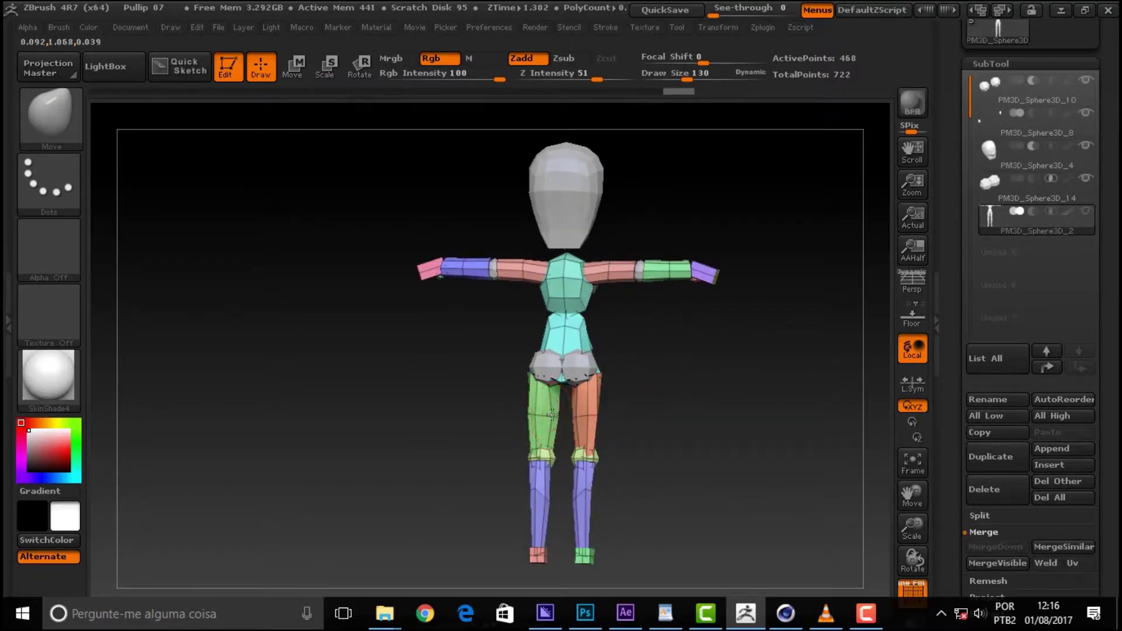
{"action": "left_click_drag", "start_coordinate": [671, 388], "coordinate": [749, 380]}
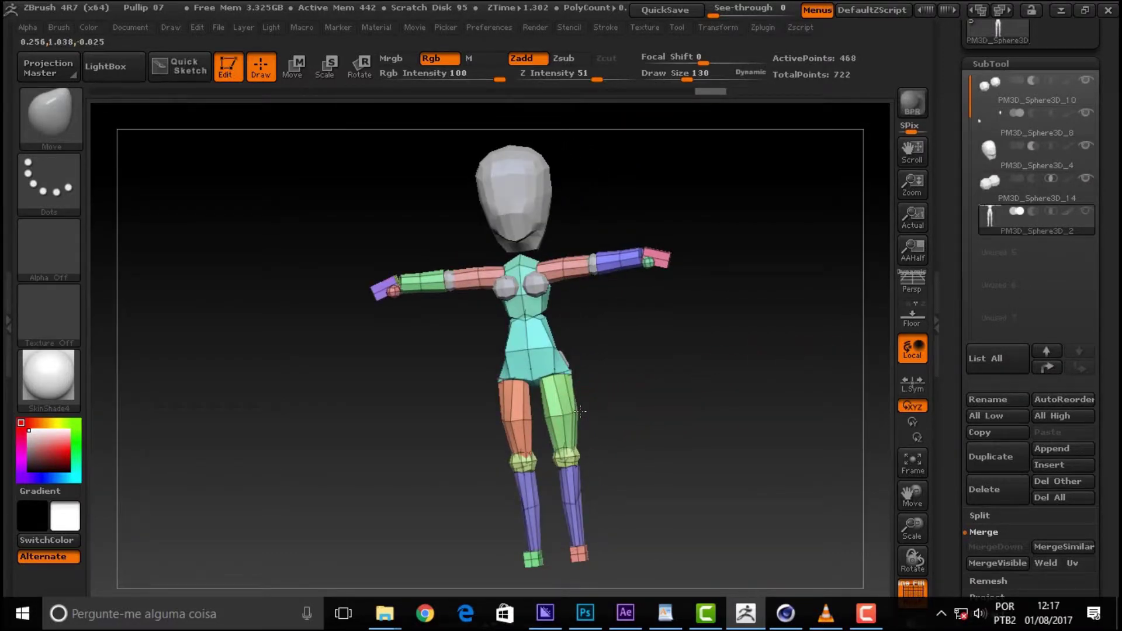
{"action": "left_click_drag", "start_coordinate": [681, 348], "coordinate": [536, 350]}
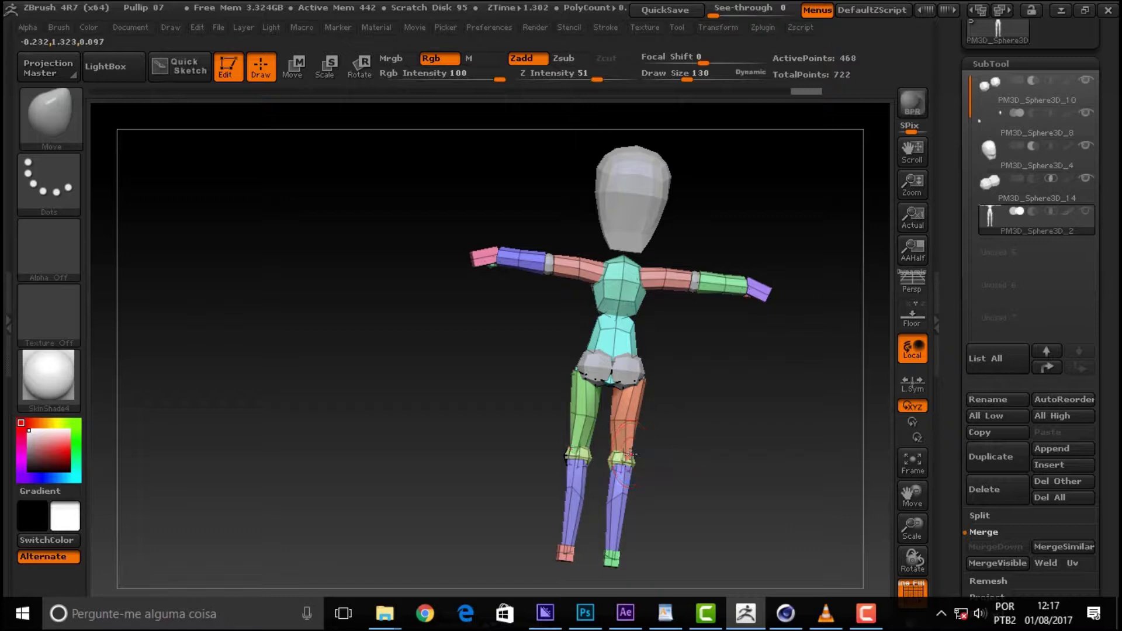
{"action": "mouse_move", "coordinate": [757, 399]}
{"action": "left_mouse_down"}
{"action": "mouse_move", "coordinate": [842, 401]}
{"action": "mouse_move", "coordinate": [867, 441]}
{"action": "left_mouse_up"}
{"action": "mouse_move", "coordinate": [769, 402]}
{"action": "left_mouse_down"}
{"action": "mouse_move", "coordinate": [798, 402]}
{"action": "mouse_move", "coordinate": [789, 383]}
{"action": "mouse_move", "coordinate": [709, 373]}
{"action": "mouse_move", "coordinate": [779, 376]}
{"action": "mouse_move", "coordinate": [585, 388]}
{"action": "left_mouse_up"}
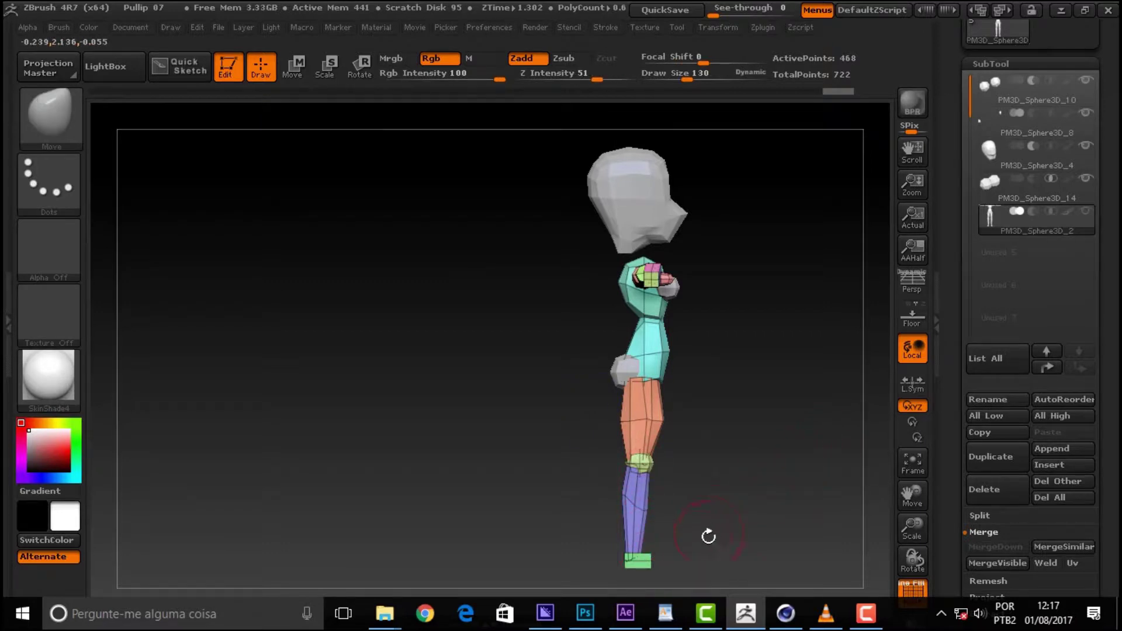
- Pull the foot forward with Move to lengthen it, then check it from the side
{"action": "left_click_drag", "start_coordinate": [651, 551], "coordinate": [674, 556]}
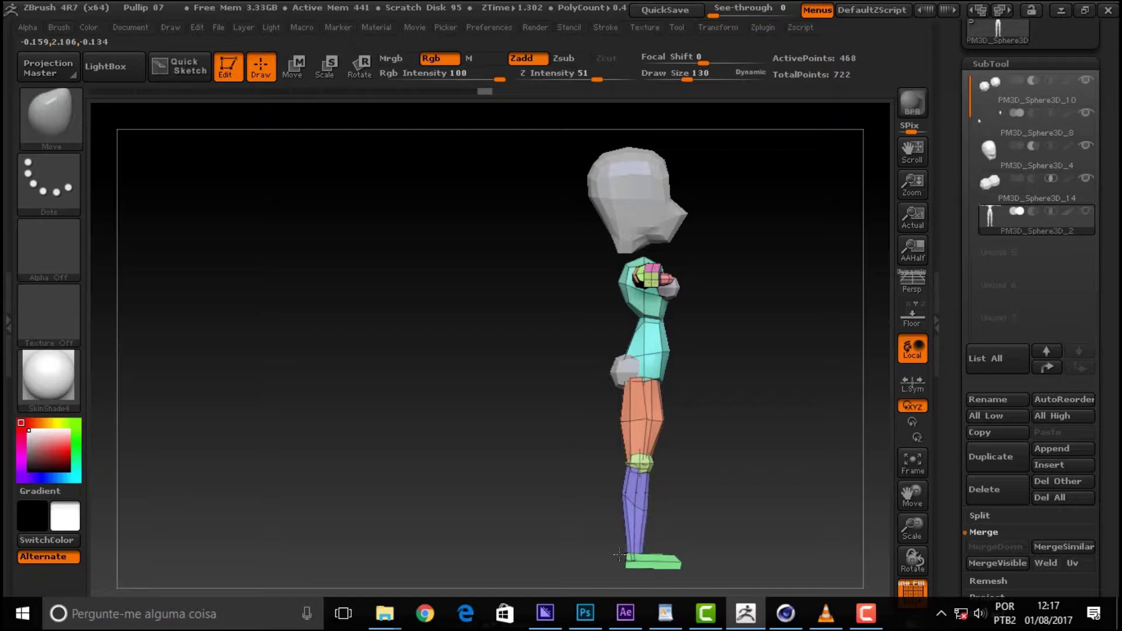
{"action": "mouse_move", "coordinate": [777, 481]}
{"action": "left_mouse_down"}
{"action": "mouse_move", "coordinate": [670, 534]}
{"action": "mouse_move", "coordinate": [730, 556]}
{"action": "mouse_move", "coordinate": [695, 562]}
{"action": "mouse_move", "coordinate": [658, 517]}
{"action": "left_mouse_up"}
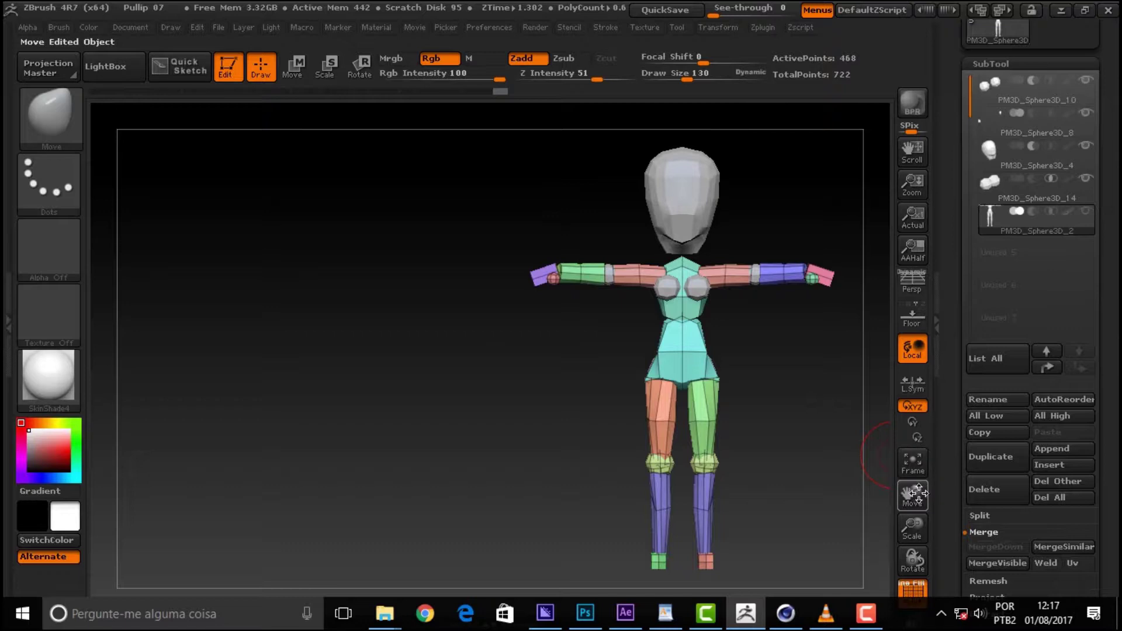
{"action": "left_click_drag", "start_coordinate": [913, 493], "coordinate": [820, 487]}
{"action": "mouse_move", "coordinate": [763, 441]}
{"action": "left_mouse_down"}
{"action": "mouse_move", "coordinate": [618, 372]}
{"action": "mouse_move", "coordinate": [594, 389]}
{"action": "mouse_move", "coordinate": [670, 385]}
{"action": "mouse_move", "coordinate": [587, 384]}
{"action": "mouse_move", "coordinate": [685, 381]}
{"action": "left_mouse_up"}
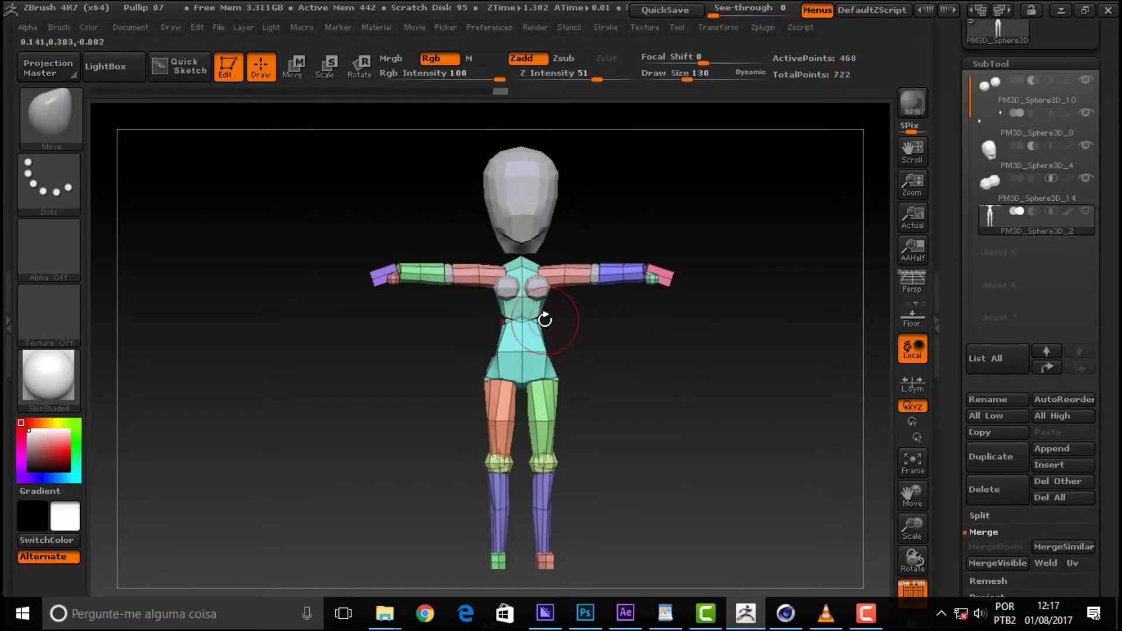
- Pull both hands slightly downward, then return to a centred front view
{"action": "mouse_move", "coordinate": [656, 350]}
{"action": "left_mouse_down"}
{"action": "mouse_move", "coordinate": [471, 351]}
{"action": "mouse_move", "coordinate": [677, 280]}
{"action": "left_mouse_up"}
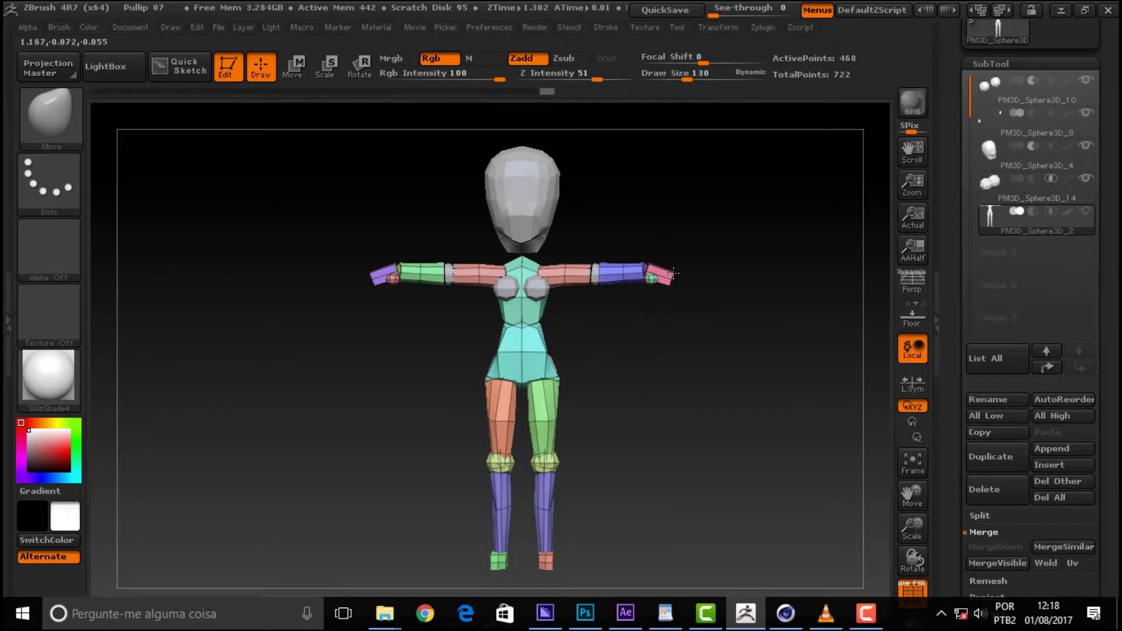
{"action": "mouse_move", "coordinate": [675, 279]}
{"action": "left_mouse_down"}
{"action": "mouse_move", "coordinate": [660, 332]}
{"action": "mouse_move", "coordinate": [637, 343]}
{"action": "mouse_move", "coordinate": [481, 338]}
{"action": "mouse_move", "coordinate": [451, 311]}
{"action": "left_mouse_up"}
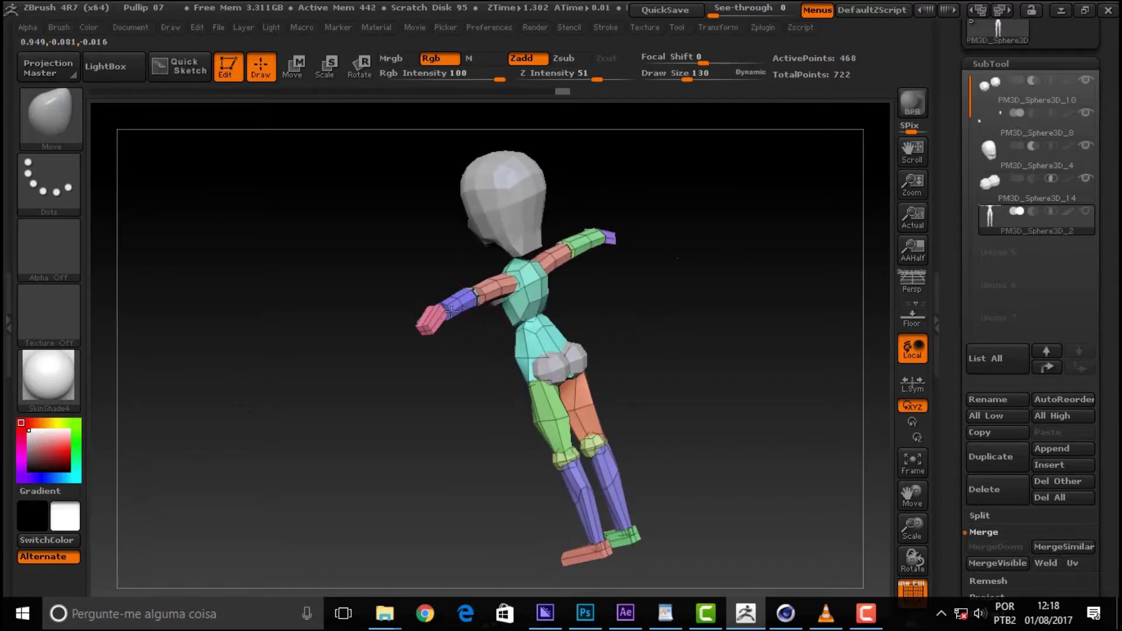
{"action": "mouse_move", "coordinate": [676, 284]}
{"action": "left_mouse_down"}
{"action": "mouse_move", "coordinate": [702, 293]}
{"action": "mouse_move", "coordinate": [746, 251]}
{"action": "mouse_move", "coordinate": [603, 330]}
{"action": "mouse_move", "coordinate": [645, 342]}
{"action": "mouse_move", "coordinate": [620, 335]}
{"action": "left_mouse_up"}
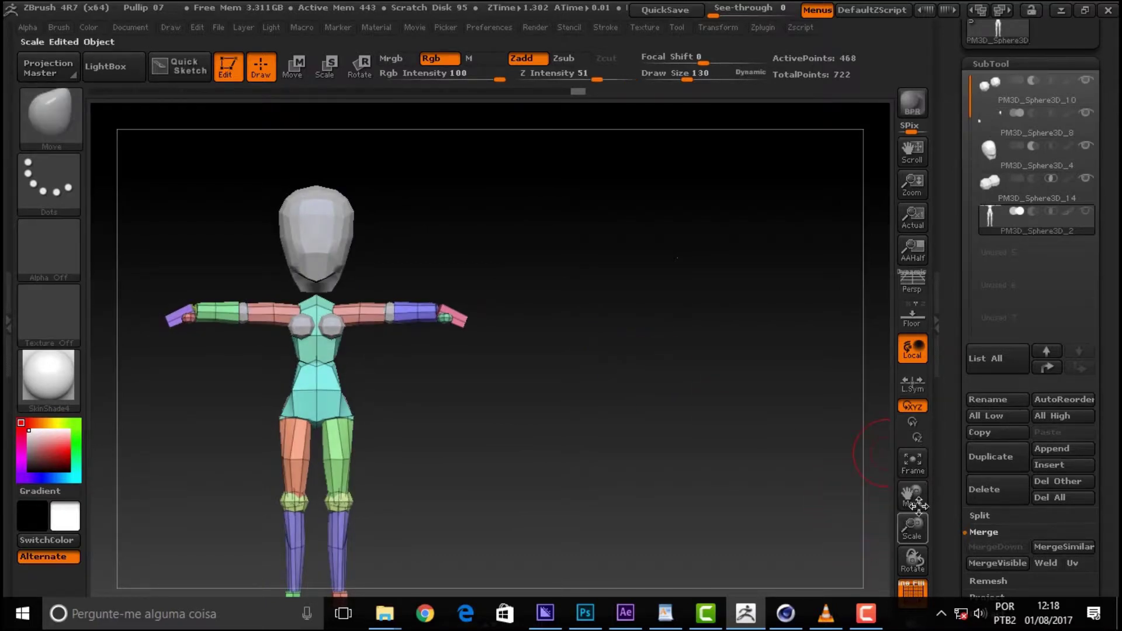
{"action": "mouse_move", "coordinate": [912, 494]}
{"action": "left_mouse_down"}
{"action": "mouse_move", "coordinate": [1008, 462]}
{"action": "mouse_move", "coordinate": [999, 473]}
{"action": "mouse_move", "coordinate": [1002, 455]}
{"action": "left_mouse_up"}
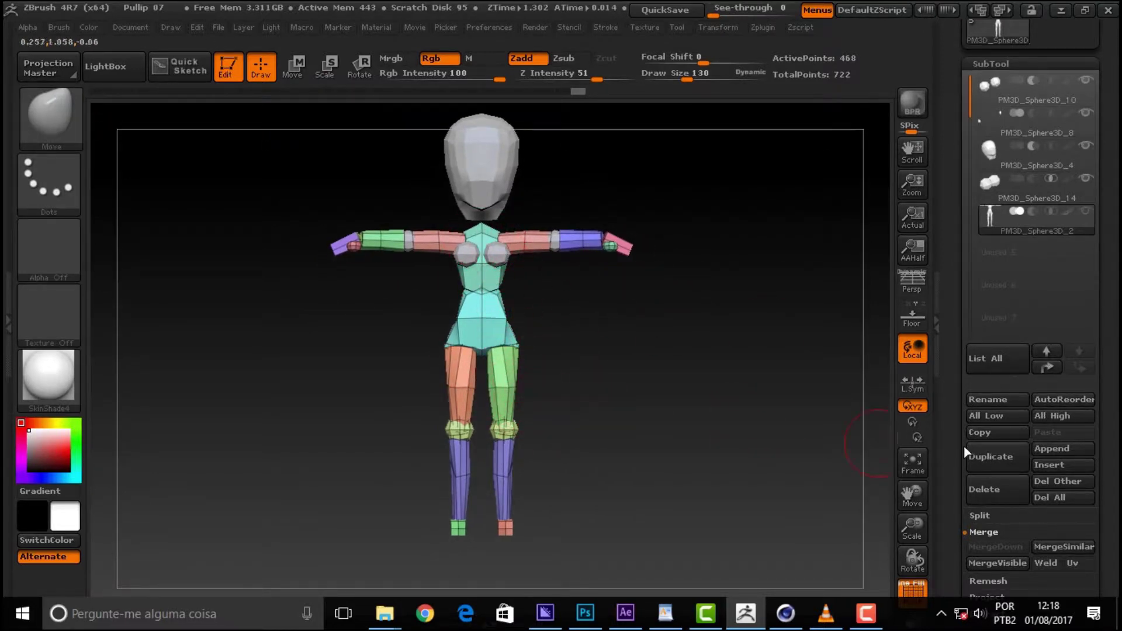
{"action": "left_click_drag", "start_coordinate": [1113, 482], "coordinate": [1094, 384]}
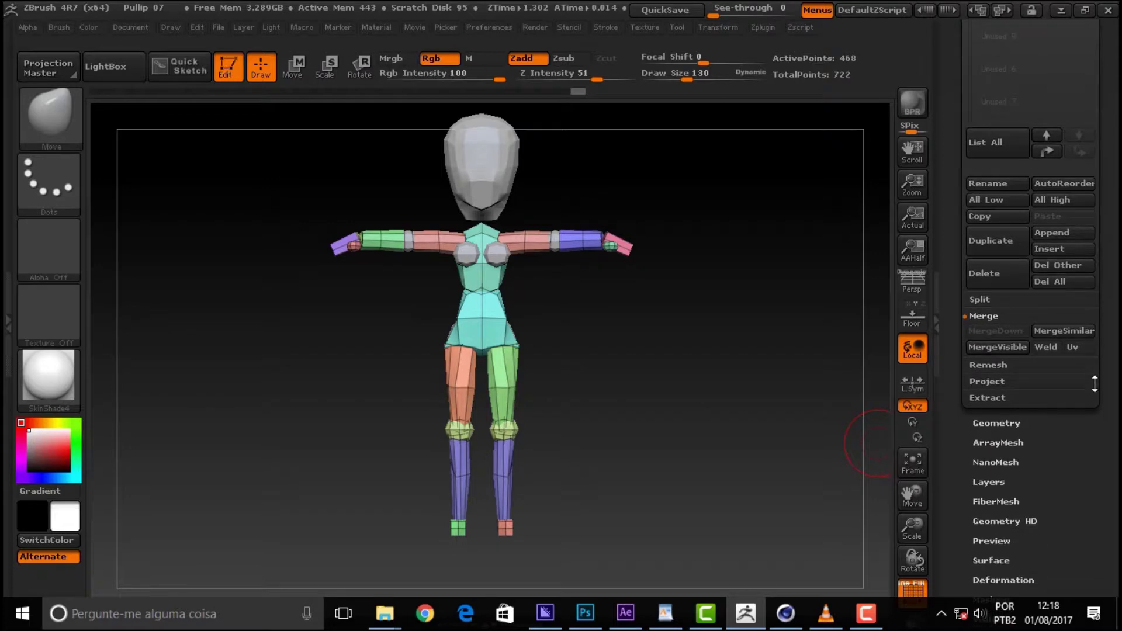
- DynaMesh the doll at Resolution 128 and orbit to check the result from the back
{"action": "left_click", "coordinate": [996, 423]}
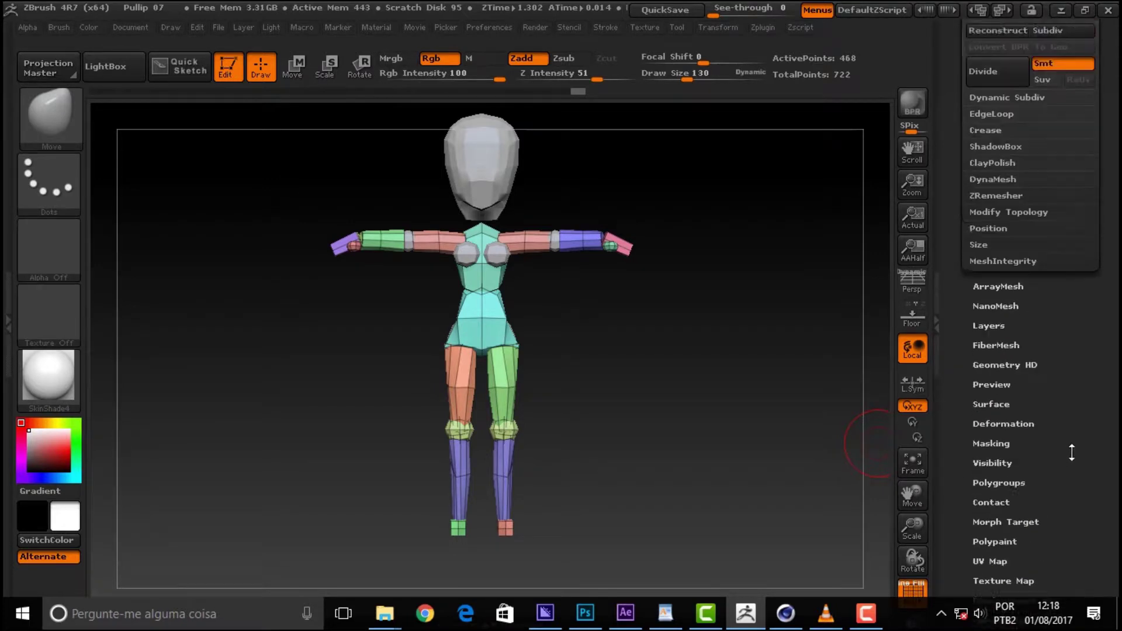
{"action": "left_click_drag", "start_coordinate": [1096, 448], "coordinate": [1085, 456]}
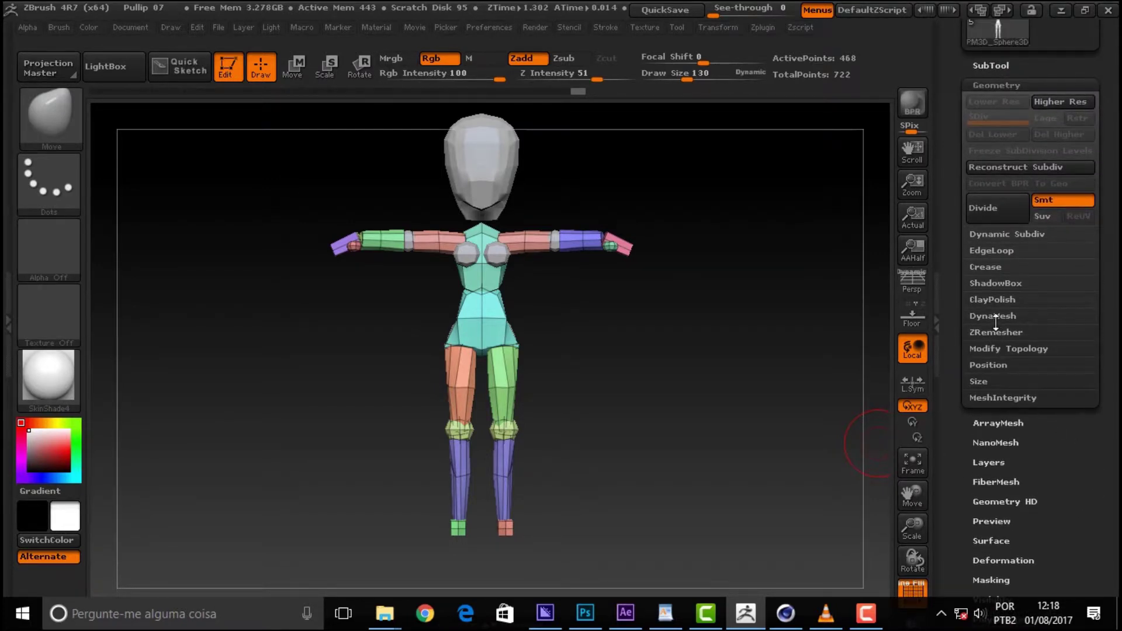
{"action": "left_click", "coordinate": [996, 318]}
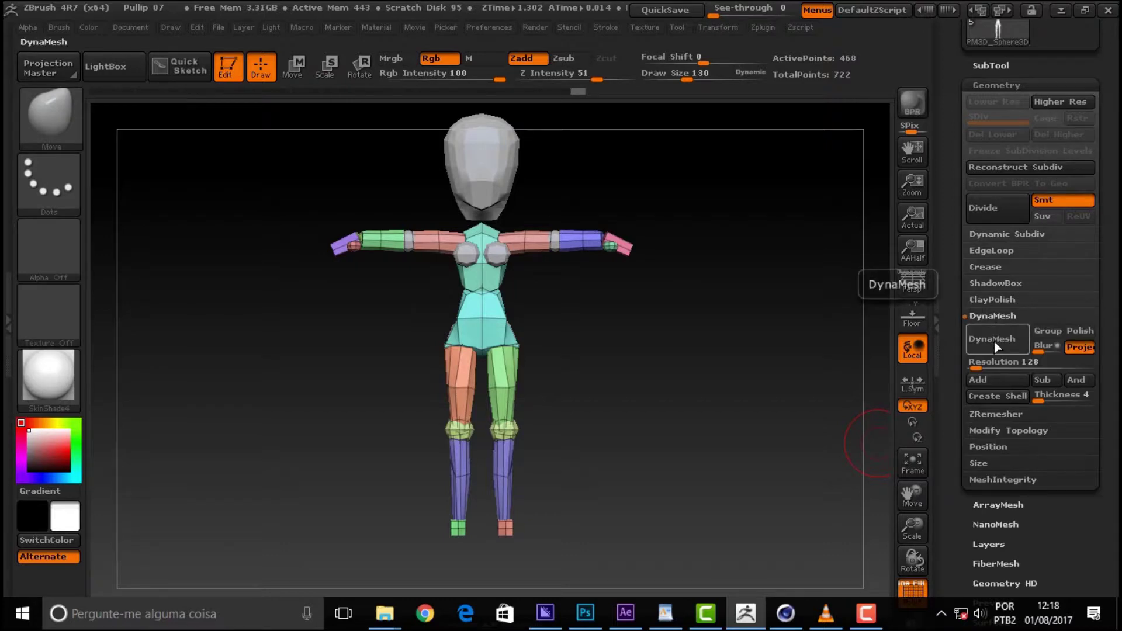
{"action": "left_click", "coordinate": [996, 348]}
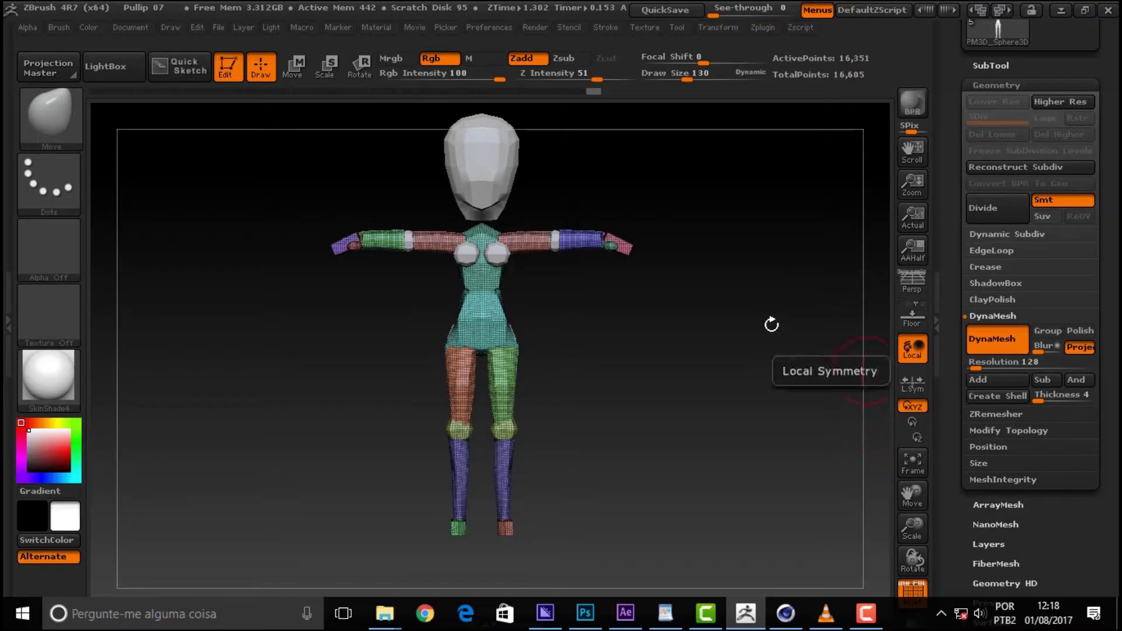
{"action": "mouse_move", "coordinate": [717, 318]}
{"action": "left_mouse_down"}
{"action": "mouse_move", "coordinate": [688, 319]}
{"action": "mouse_move", "coordinate": [734, 310]}
{"action": "mouse_move", "coordinate": [699, 314]}
{"action": "mouse_move", "coordinate": [719, 323]}
{"action": "mouse_move", "coordinate": [689, 328]}
{"action": "mouse_move", "coordinate": [703, 329]}
{"action": "left_mouse_up"}
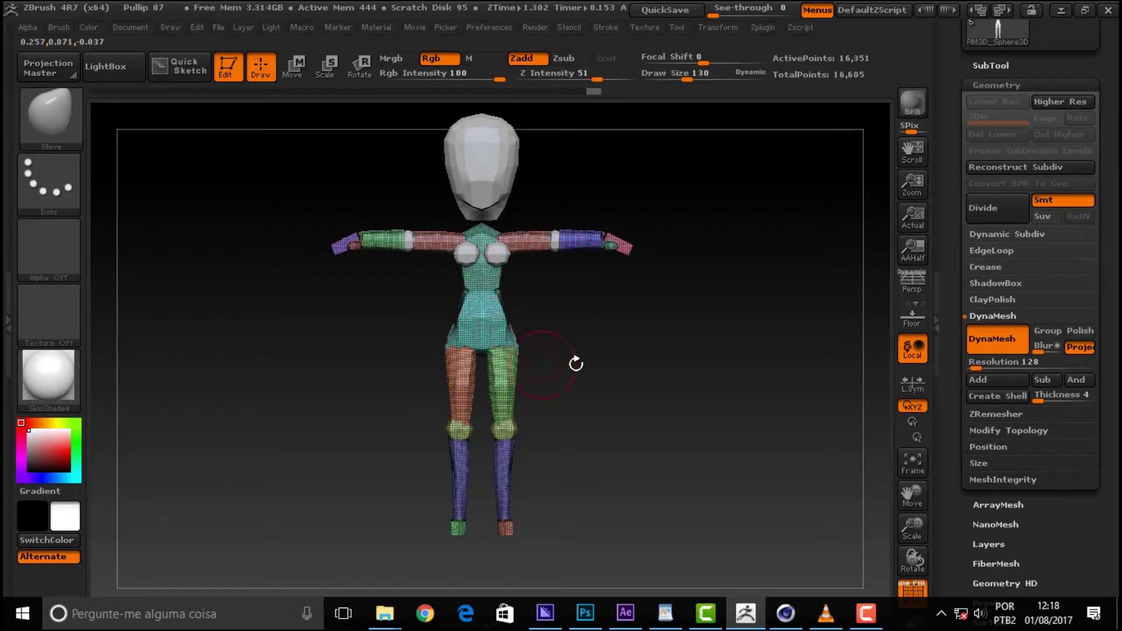
{"action": "left_click_drag", "start_coordinate": [701, 451], "coordinate": [575, 463]}
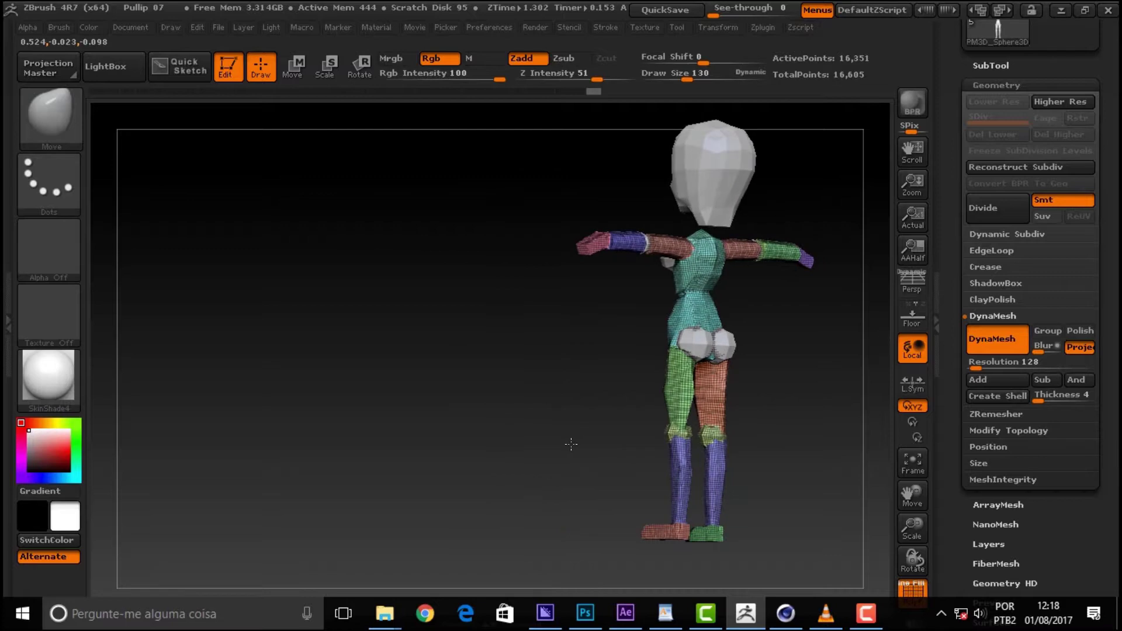
{"action": "left_click_drag", "start_coordinate": [575, 464], "coordinate": [680, 449]}
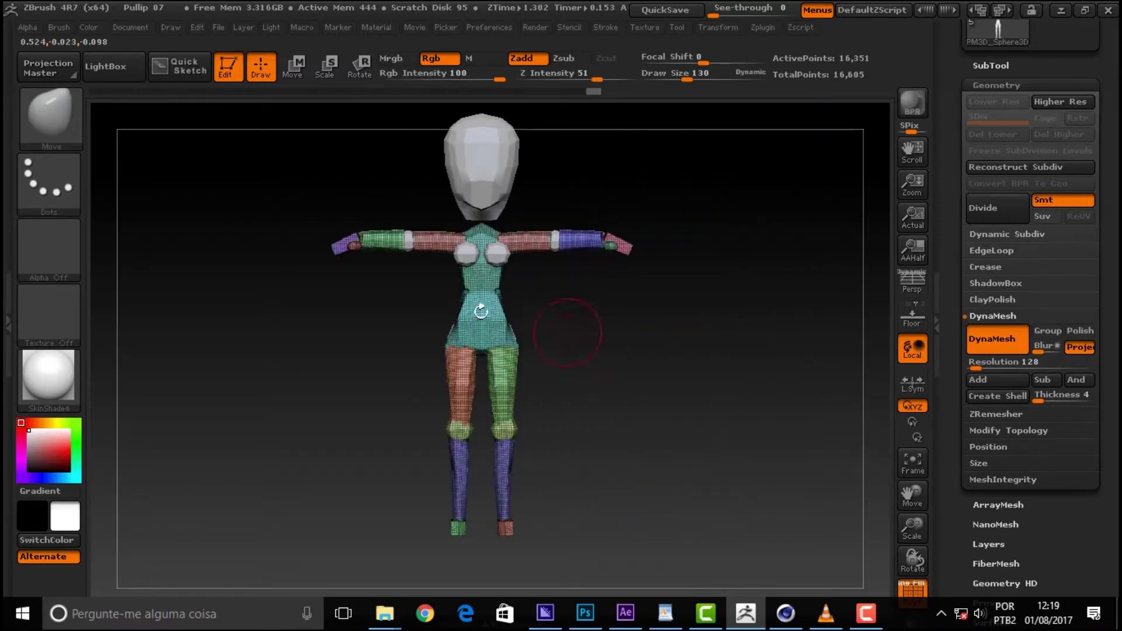
{"action": "left_click", "coordinate": [41, 117]}
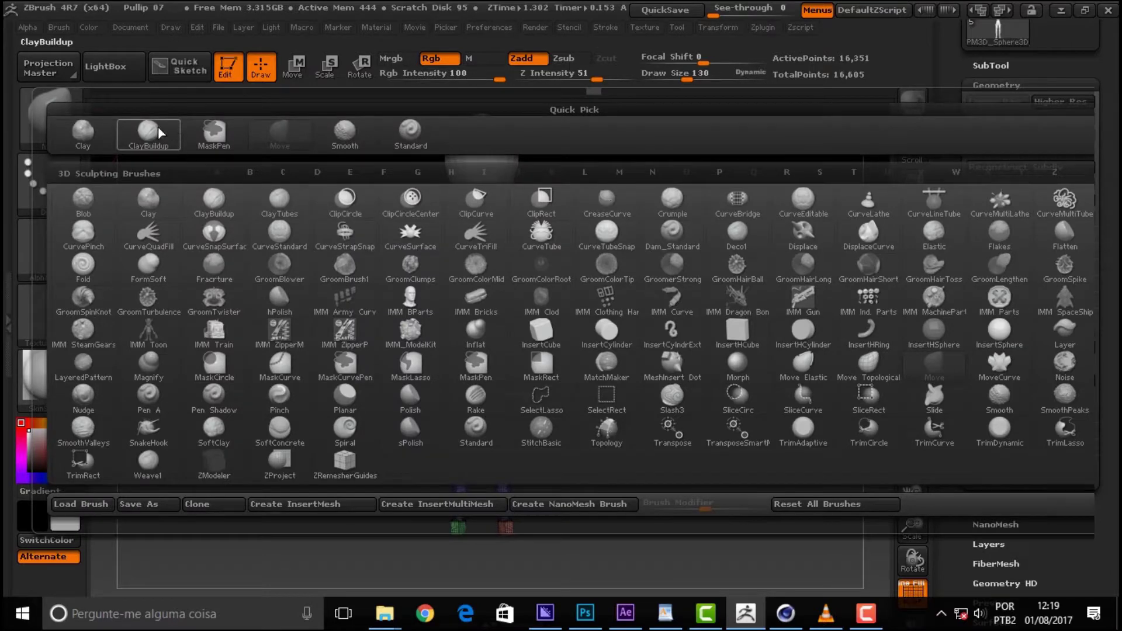
- Build up the torso's right side with the Clay brush, lower intensity to 18, halve brush size
{"action": "left_click", "coordinate": [83, 130]}
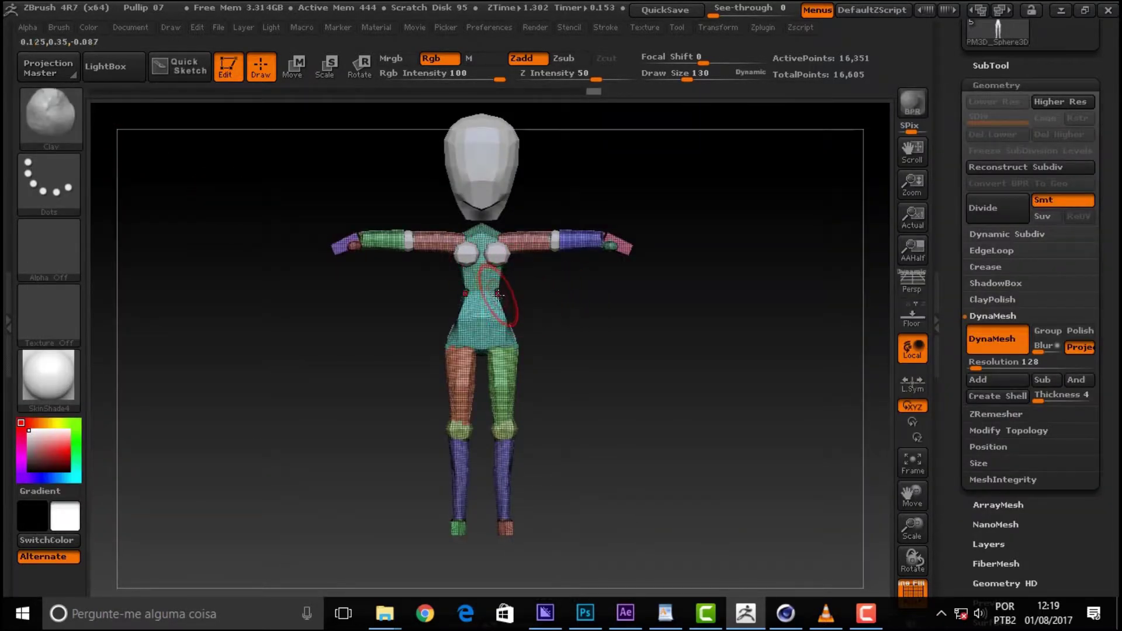
{"action": "left_click_drag", "start_coordinate": [501, 302], "coordinate": [522, 350]}
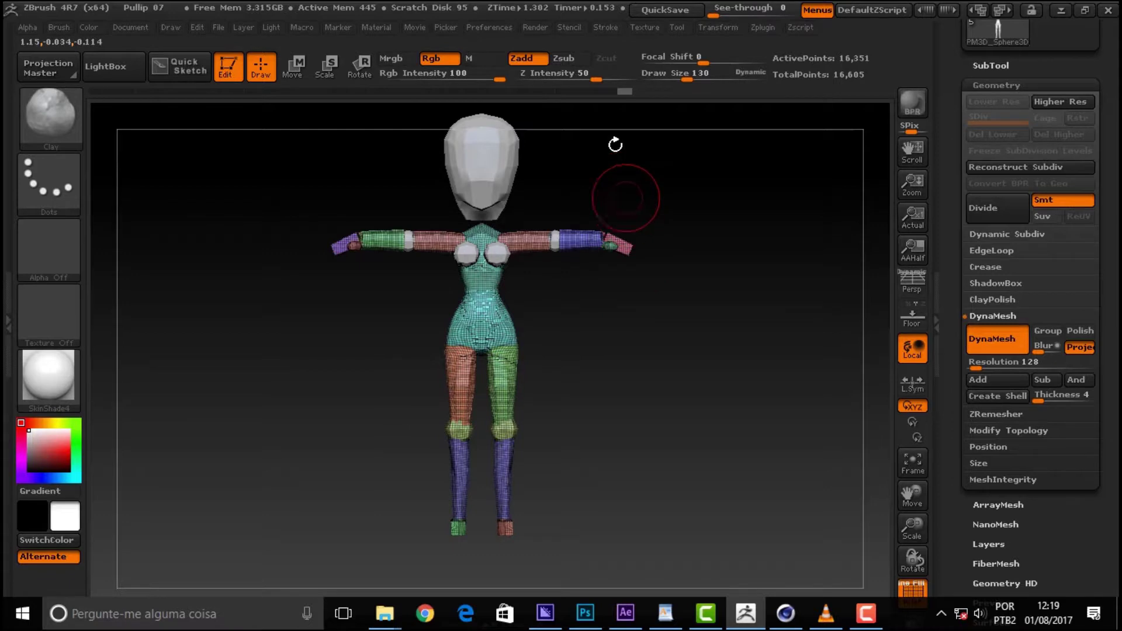
{"action": "left_click_drag", "start_coordinate": [500, 78], "coordinate": [433, 80]}
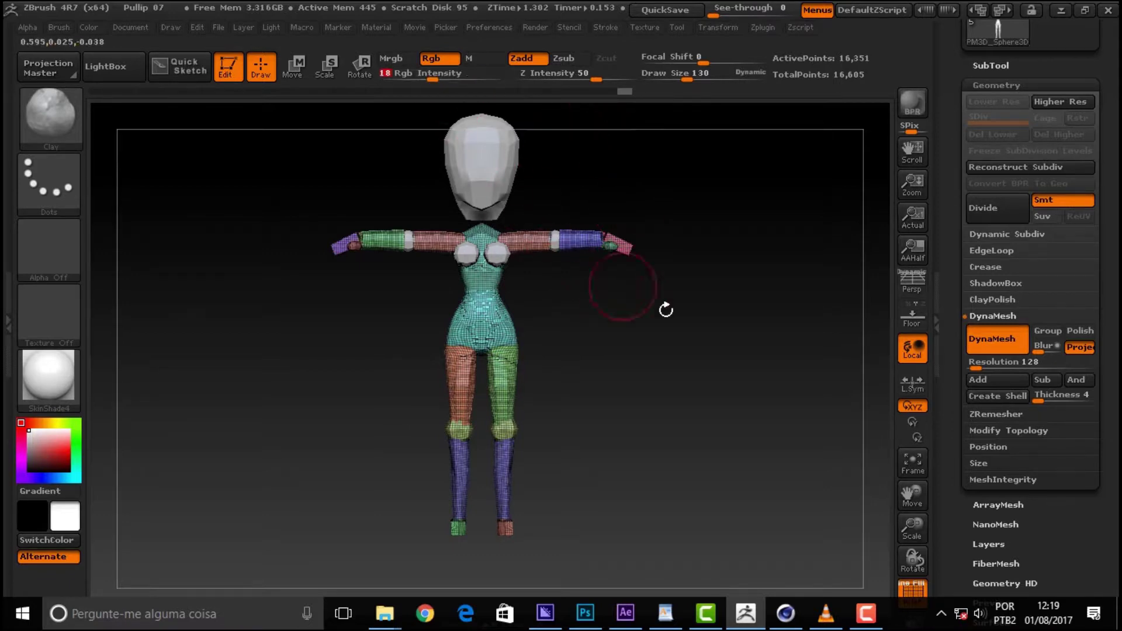
{"action": "left_click_drag", "start_coordinate": [639, 293], "coordinate": [597, 318]}
{"action": "key", "text": "shift"}
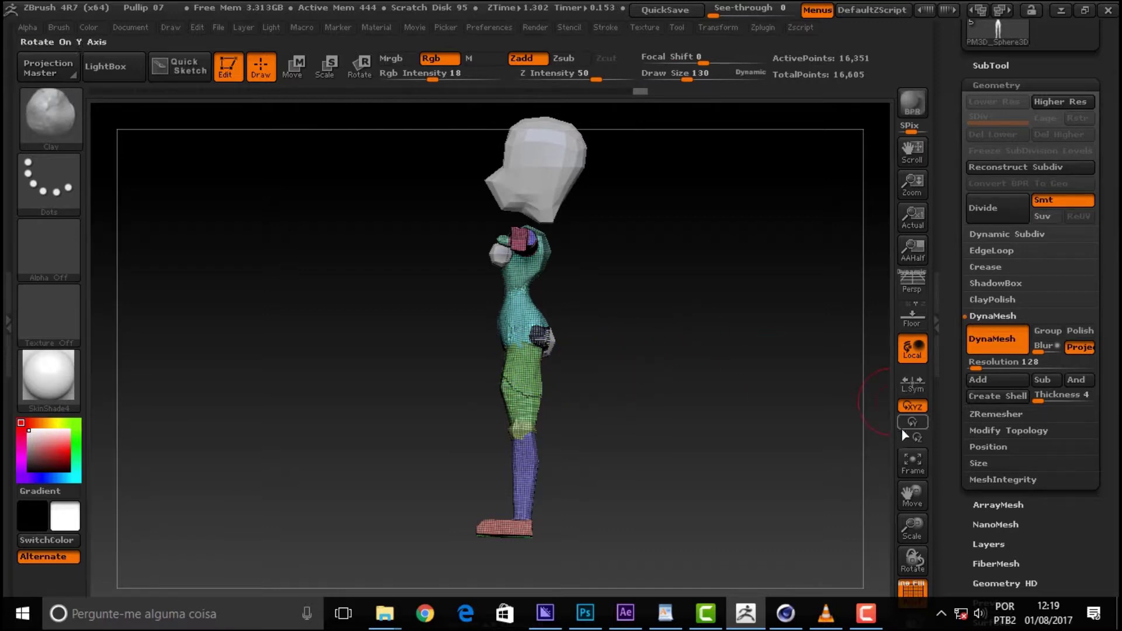
{"action": "left_click_drag", "start_coordinate": [912, 500], "coordinate": [917, 503]}
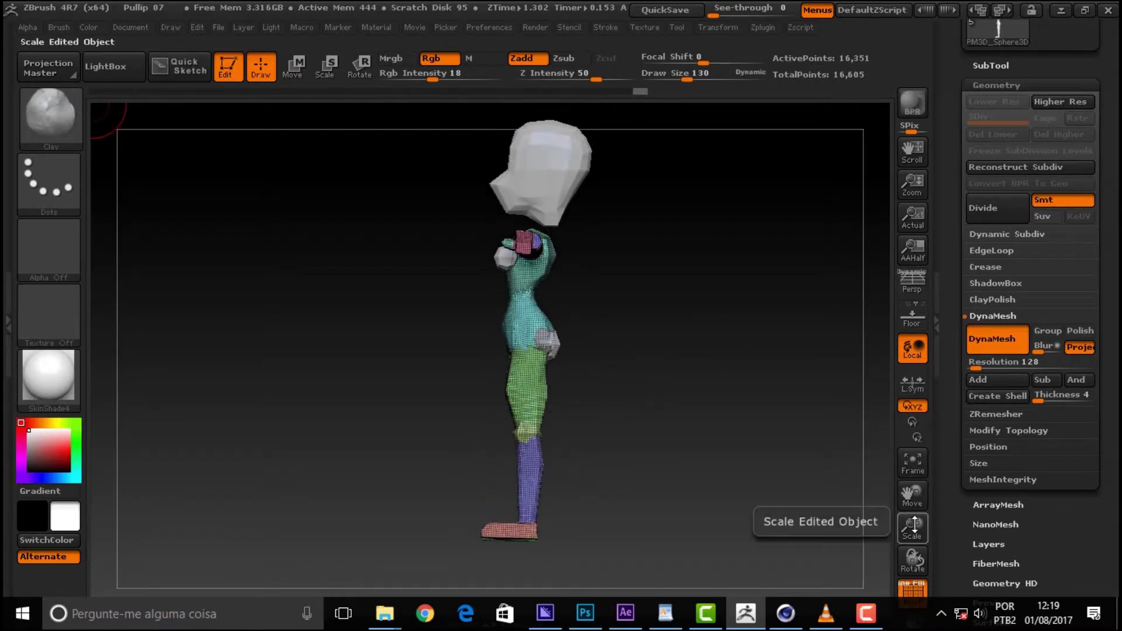
{"action": "left_click_drag", "start_coordinate": [915, 524], "coordinate": [917, 497]}
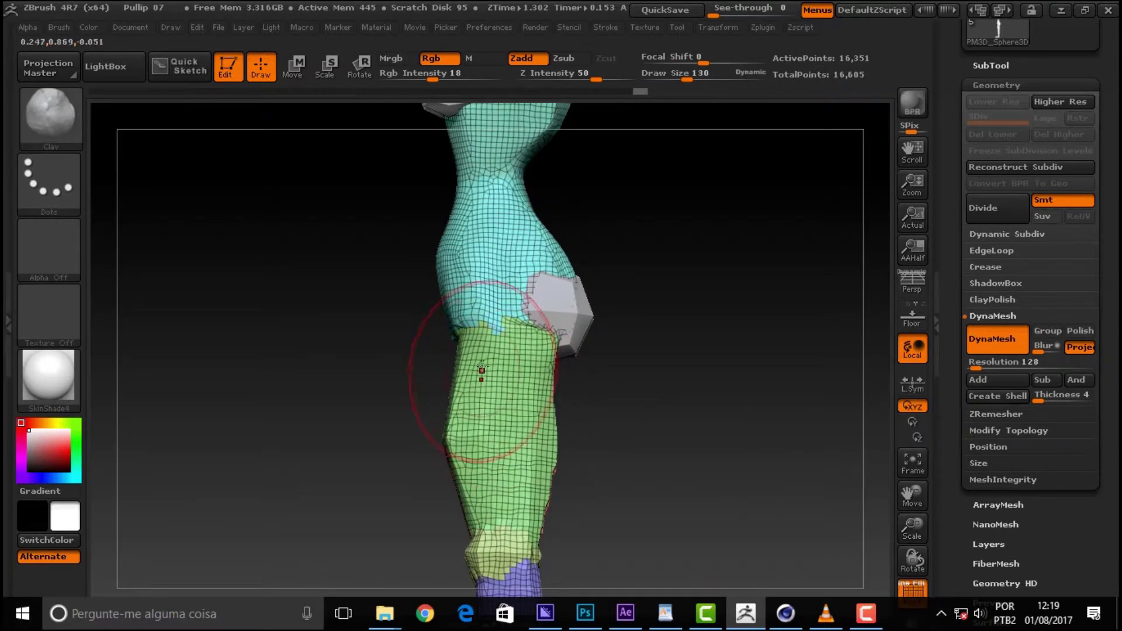
{"action": "left_click_drag", "start_coordinate": [690, 78], "coordinate": [673, 79]}
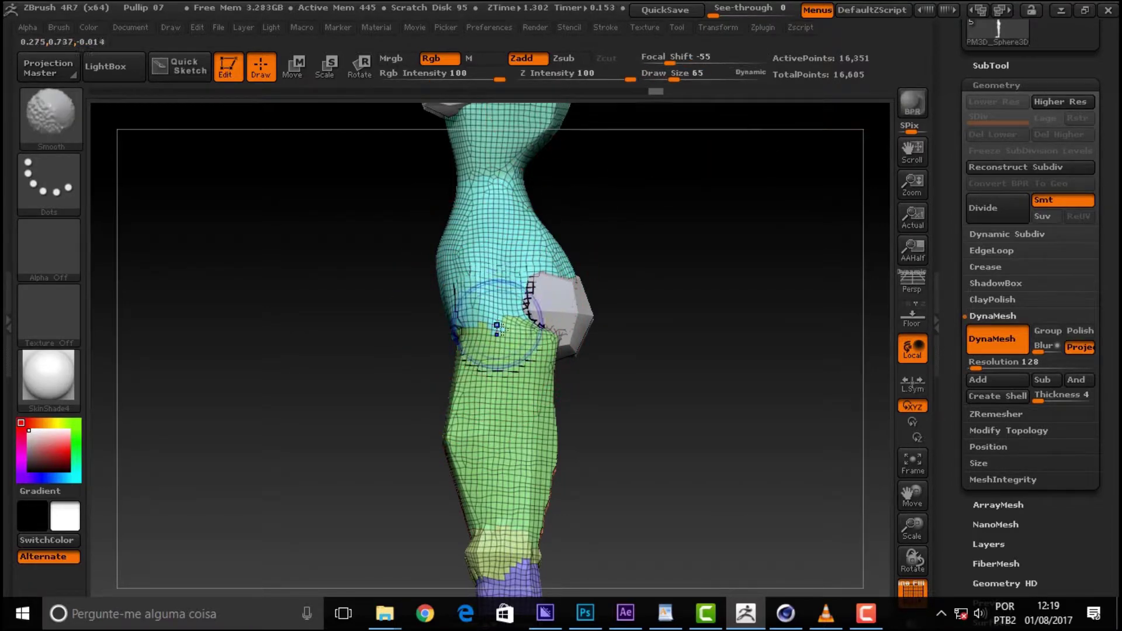
- Smooth the hip-thigh seams, both thighs and the knees and boot tops
{"action": "mouse_move", "coordinate": [497, 325]}
{"action": "left_mouse_down", "text": "shift"}
{"action": "mouse_move", "coordinate": [493, 303]}
{"action": "mouse_move", "coordinate": [471, 321]}
{"action": "mouse_move", "coordinate": [491, 326]}
{"action": "mouse_move", "coordinate": [484, 305]}
{"action": "left_mouse_up", "text": "shift"}
{"action": "mouse_move", "coordinate": [721, 293]}
{"action": "left_mouse_down"}
{"action": "mouse_move", "coordinate": [803, 275]}
{"action": "mouse_move", "coordinate": [771, 280]}
{"action": "left_mouse_up"}
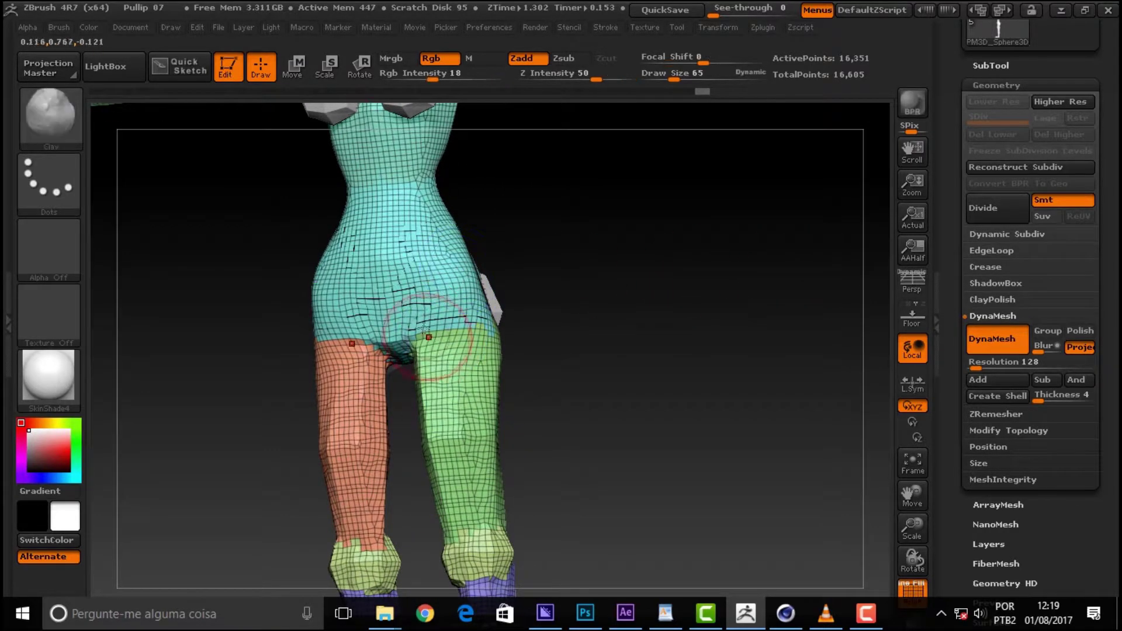
{"action": "left_click_drag", "start_coordinate": [439, 325], "coordinate": [446, 306], "text": "shift"}
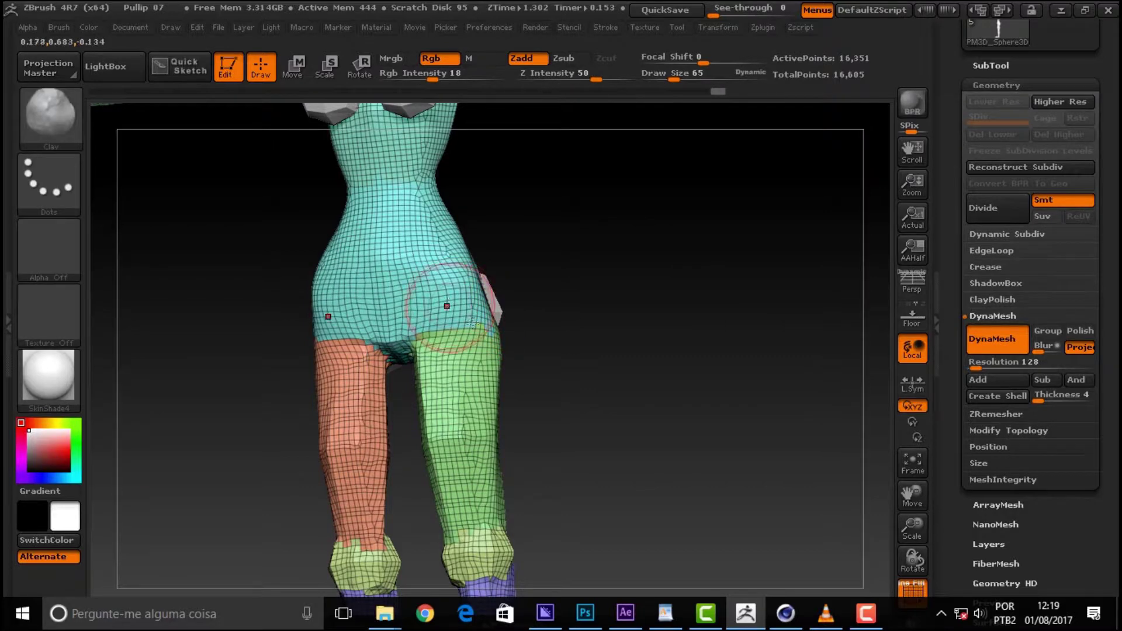
{"action": "mouse_move", "coordinate": [451, 404]}
{"action": "left_mouse_down", "text": "shift"}
{"action": "mouse_move", "coordinate": [484, 435]}
{"action": "mouse_move", "coordinate": [486, 567]}
{"action": "left_mouse_up", "text": "shift"}
{"action": "mouse_move", "coordinate": [581, 488]}
{"action": "left_mouse_down"}
{"action": "mouse_move", "coordinate": [665, 359]}
{"action": "mouse_move", "coordinate": [626, 371]}
{"action": "mouse_move", "coordinate": [712, 339]}
{"action": "mouse_move", "coordinate": [801, 397]}
{"action": "left_mouse_up"}
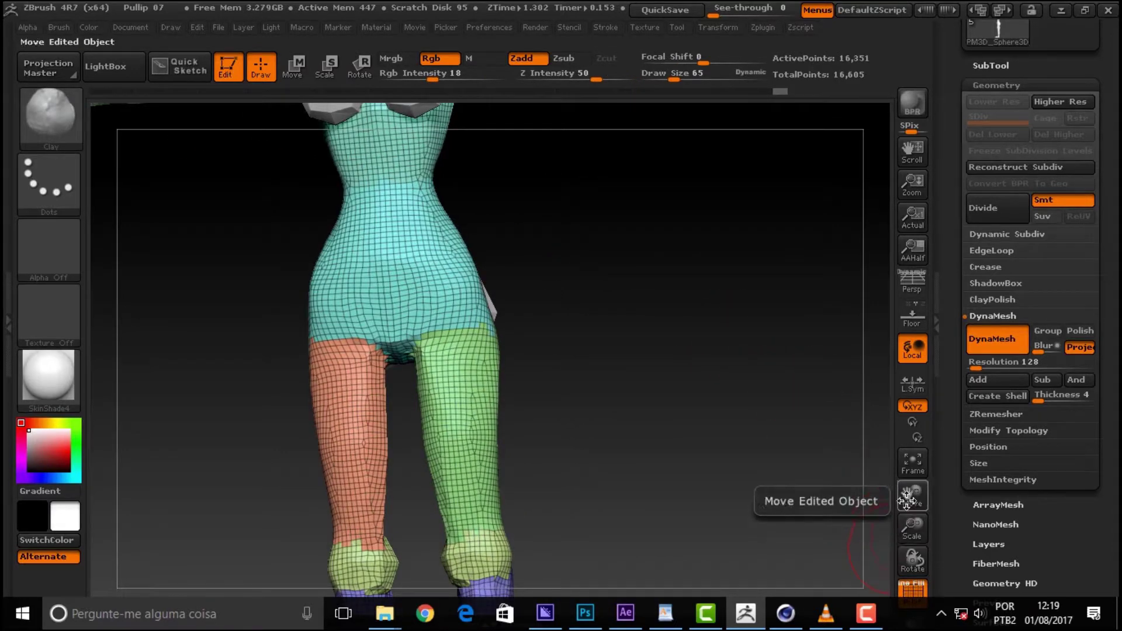
{"action": "left_click_drag", "start_coordinate": [912, 494], "coordinate": [544, 430]}
{"action": "left_click_drag", "start_coordinate": [412, 357], "coordinate": [432, 447], "text": "shift"}
{"action": "left_click_drag", "start_coordinate": [506, 357], "coordinate": [514, 436], "text": "shift"}
{"action": "left_click_drag", "start_coordinate": [426, 392], "coordinate": [501, 430], "text": "shift"}
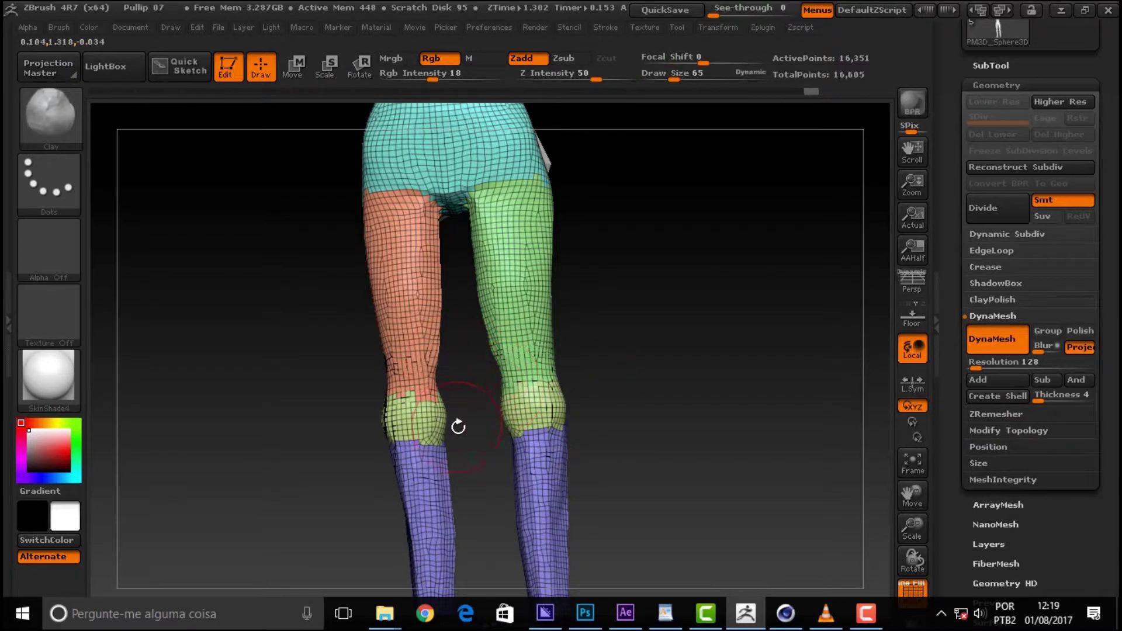
- Smooth the knee, shin, inner-leg crease and backs of the thighs
{"action": "left_click_drag", "start_coordinate": [725, 338], "coordinate": [643, 336]}
{"action": "mouse_move", "coordinate": [541, 409]}
{"action": "left_mouse_down", "text": "shift"}
{"action": "mouse_move", "coordinate": [513, 450]}
{"action": "mouse_move", "coordinate": [528, 453]}
{"action": "mouse_move", "coordinate": [544, 505]}
{"action": "left_mouse_up", "text": "shift"}
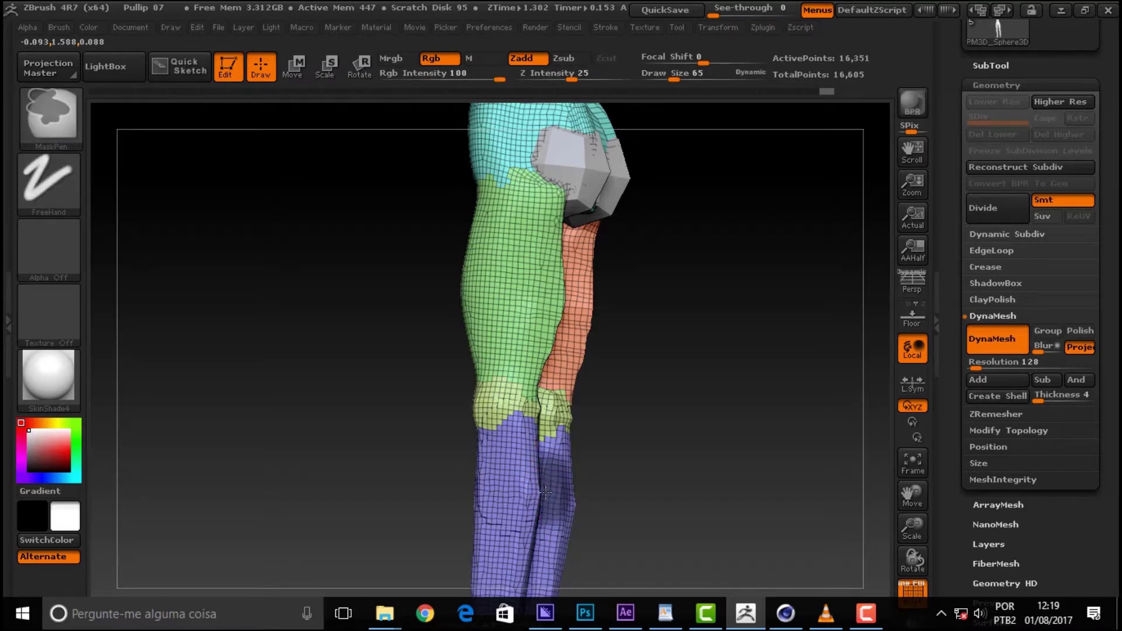
{"action": "left_click_drag", "start_coordinate": [555, 490], "coordinate": [535, 476], "text": "shift"}
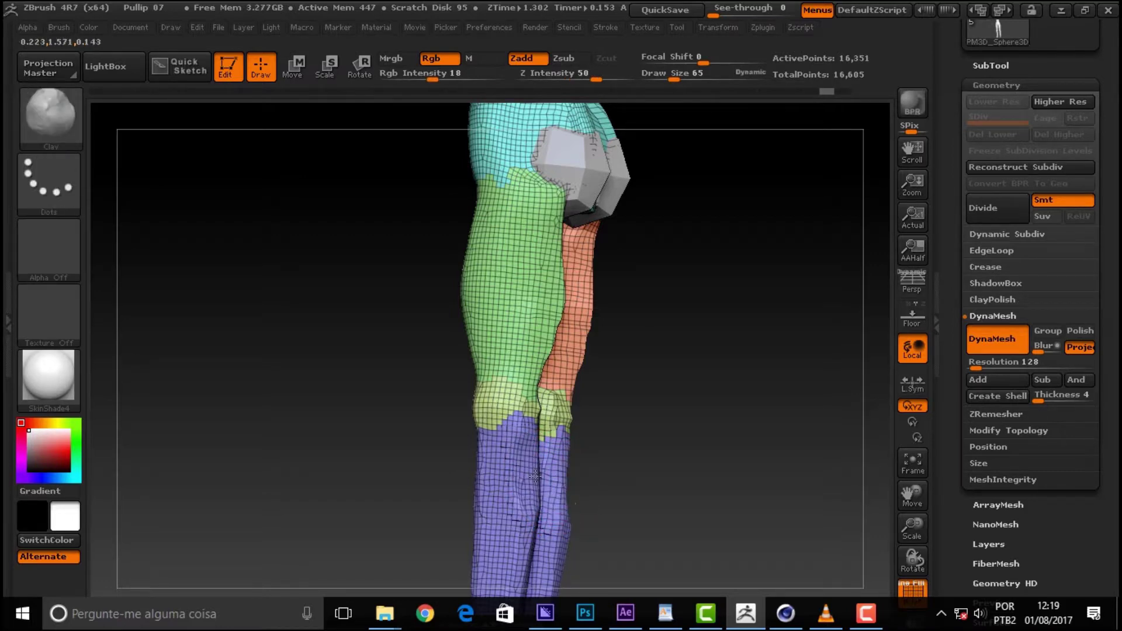
{"action": "left_click_drag", "start_coordinate": [534, 475], "coordinate": [546, 469], "text": "ctrl"}
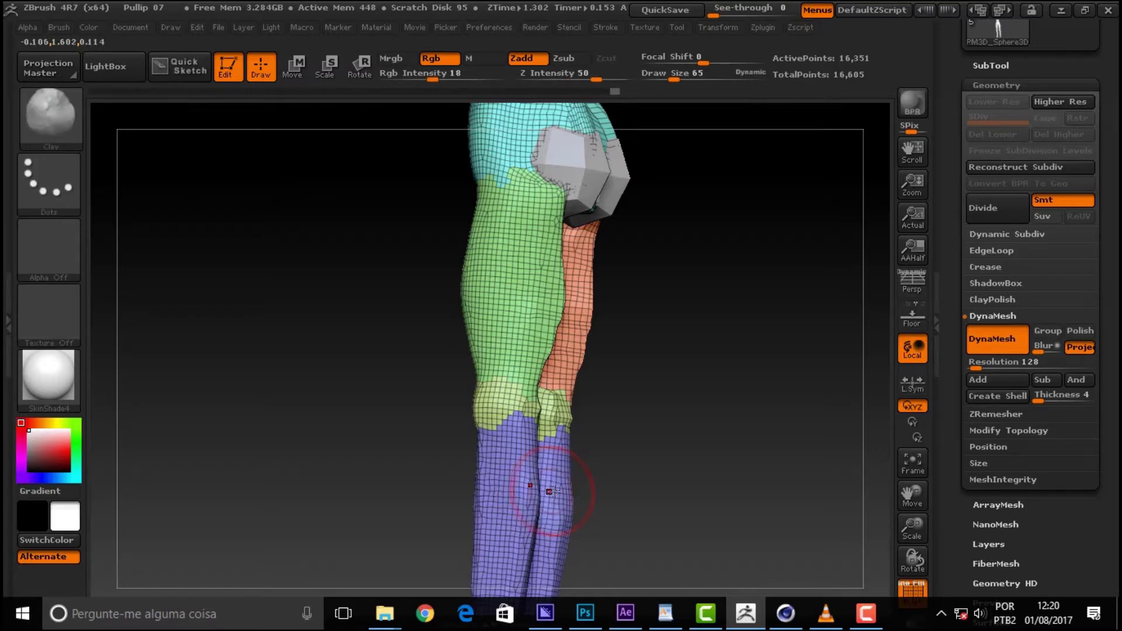
{"action": "left_click_drag", "start_coordinate": [538, 457], "coordinate": [532, 461], "text": "shift"}
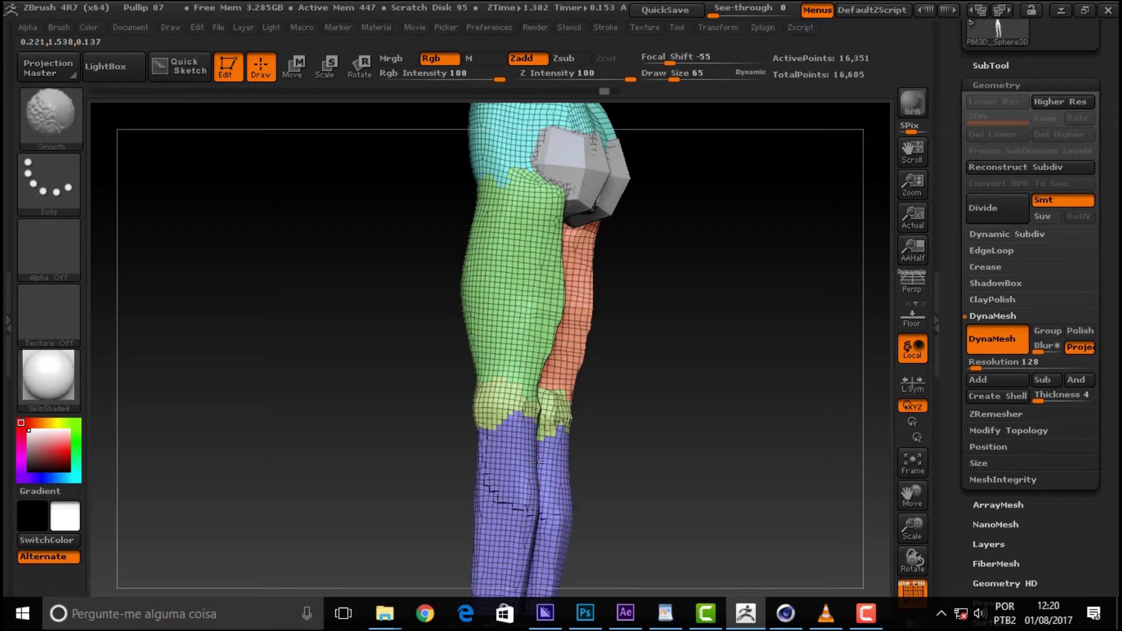
{"action": "mouse_move", "coordinate": [721, 406]}
{"action": "left_mouse_down"}
{"action": "mouse_move", "coordinate": [755, 419]}
{"action": "mouse_move", "coordinate": [626, 388]}
{"action": "left_mouse_up"}
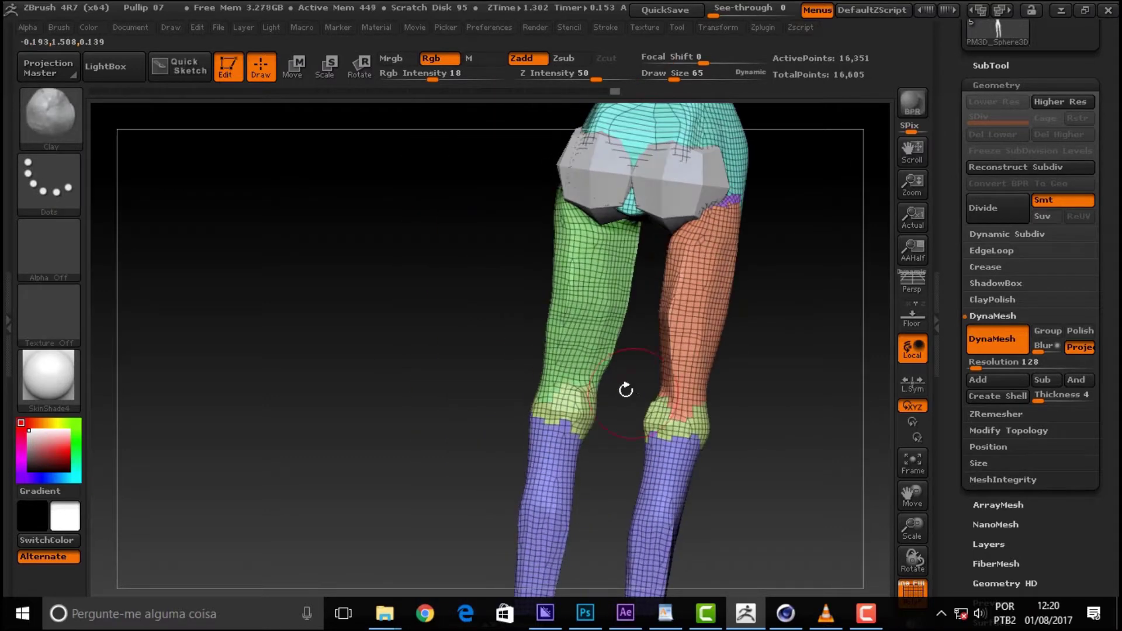
{"action": "left_click_drag", "start_coordinate": [585, 350], "coordinate": [567, 360], "text": "shift"}
{"action": "mouse_move", "coordinate": [774, 383]}
{"action": "left_mouse_down"}
{"action": "mouse_move", "coordinate": [833, 393]}
{"action": "mouse_move", "coordinate": [663, 284]}
{"action": "mouse_move", "coordinate": [653, 311]}
{"action": "mouse_move", "coordinate": [702, 275]}
{"action": "mouse_move", "coordinate": [658, 363]}
{"action": "left_mouse_up"}
{"action": "left_click_drag", "start_coordinate": [758, 297], "coordinate": [724, 291]}
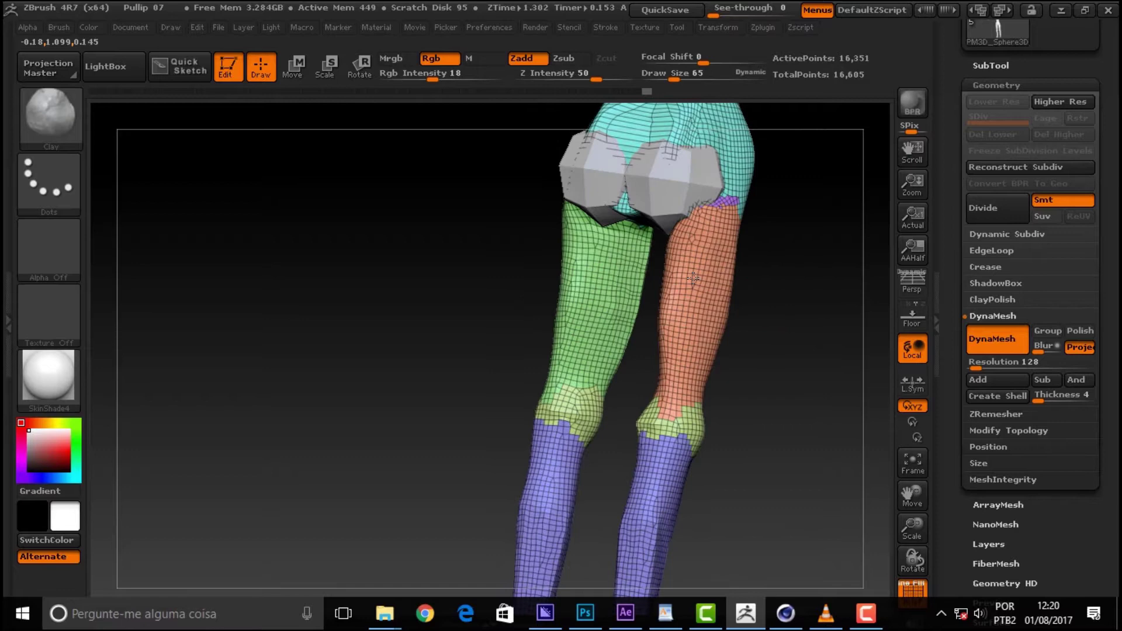
- Smooth both inner thighs and the crotch, then fit the whole character in view
{"action": "mouse_move", "coordinate": [661, 323]}
{"action": "left_mouse_down"}
{"action": "mouse_move", "coordinate": [658, 292]}
{"action": "mouse_move", "coordinate": [656, 310]}
{"action": "mouse_move", "coordinate": [639, 318]}
{"action": "mouse_move", "coordinate": [607, 237]}
{"action": "left_mouse_up"}
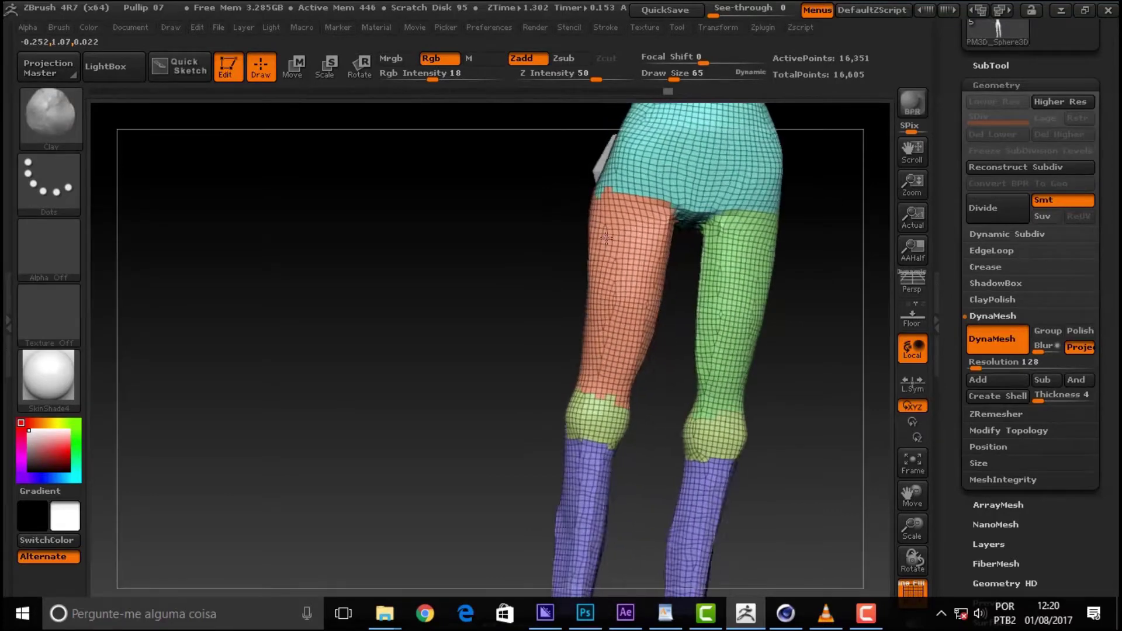
{"action": "left_click_drag", "start_coordinate": [606, 238], "coordinate": [619, 233]}
{"action": "left_click_drag", "start_coordinate": [678, 213], "coordinate": [683, 206], "text": "shift"}
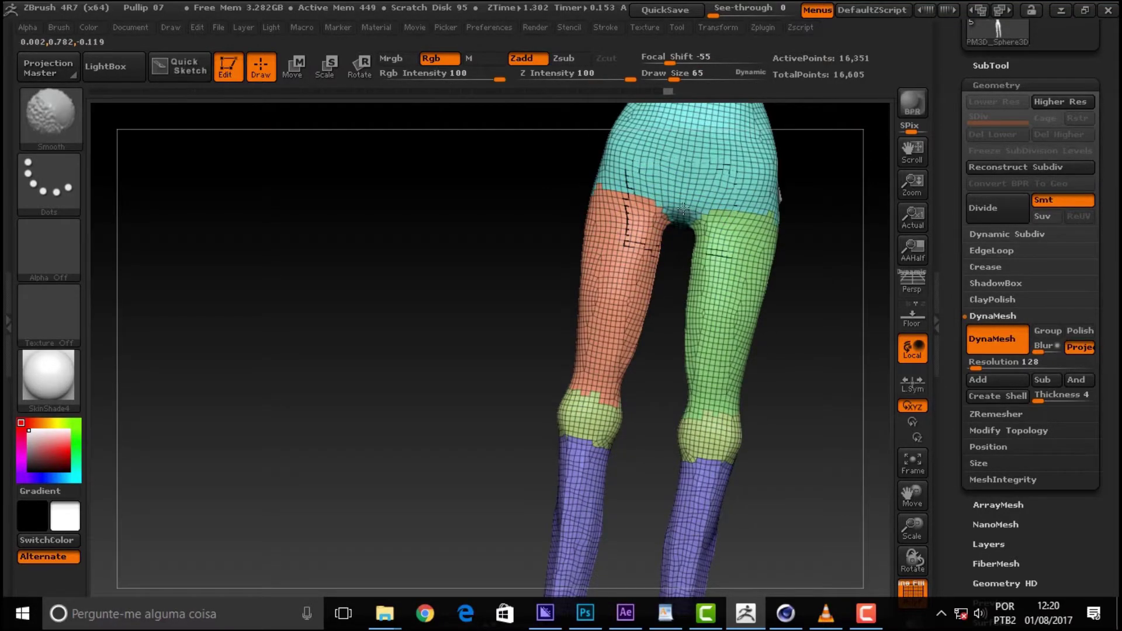
{"action": "mouse_move", "coordinate": [818, 228]}
{"action": "left_mouse_down"}
{"action": "mouse_move", "coordinate": [736, 138]}
{"action": "mouse_move", "coordinate": [778, 234]}
{"action": "mouse_move", "coordinate": [836, 306]}
{"action": "mouse_move", "coordinate": [814, 296]}
{"action": "left_mouse_up"}
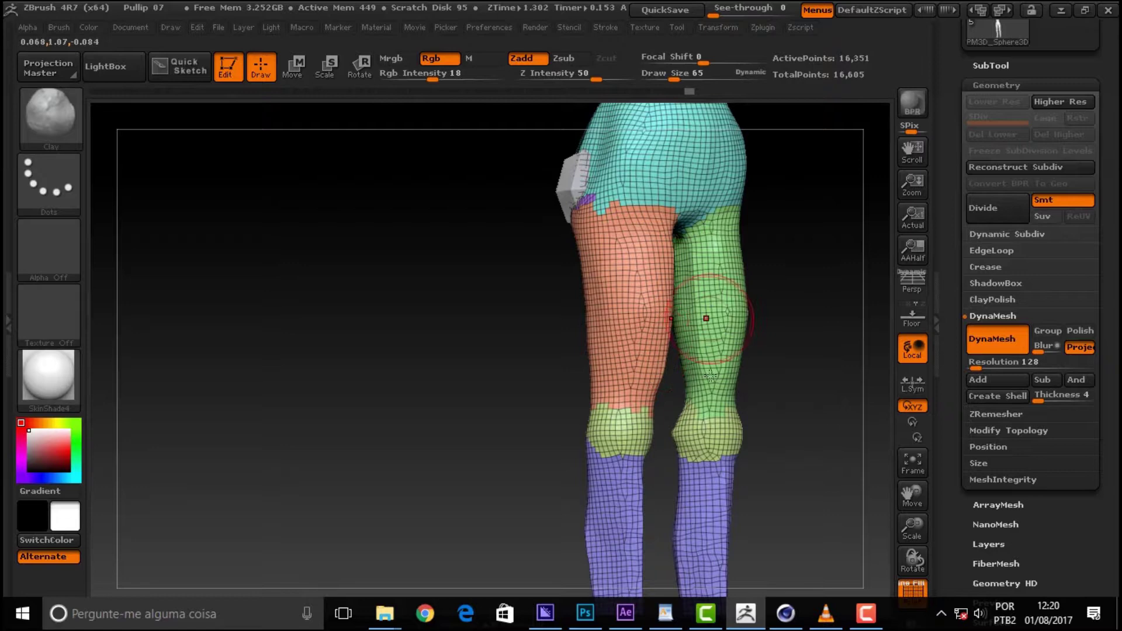
{"action": "mouse_move", "coordinate": [784, 289]}
{"action": "left_mouse_down"}
{"action": "mouse_move", "coordinate": [737, 299]}
{"action": "mouse_move", "coordinate": [748, 301]}
{"action": "left_mouse_up"}
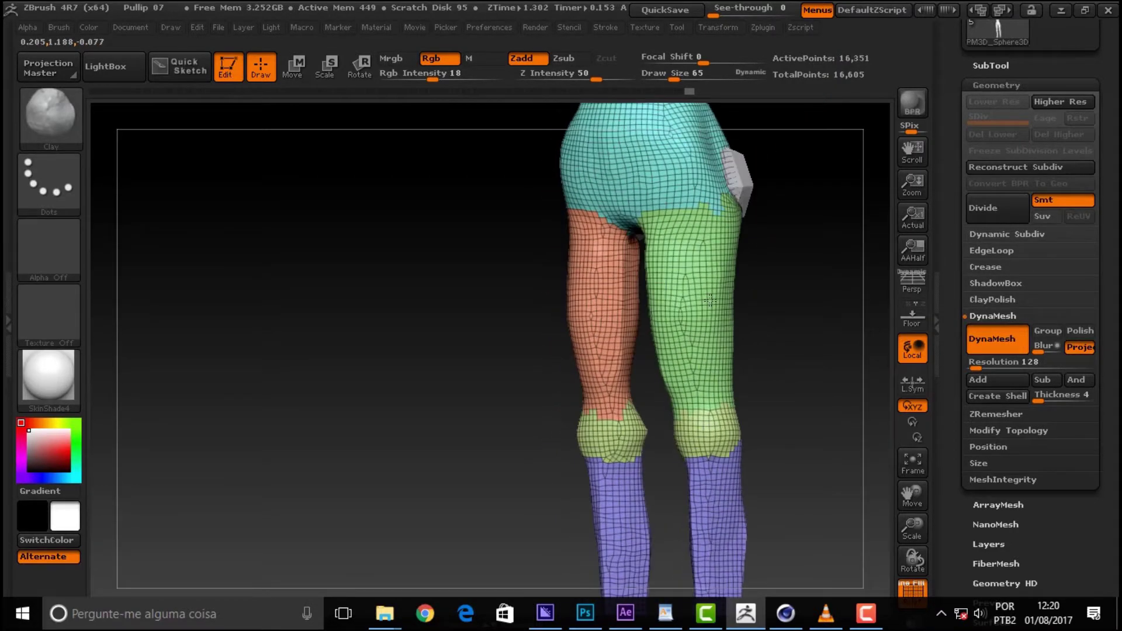
{"action": "left_click", "coordinate": [913, 461]}
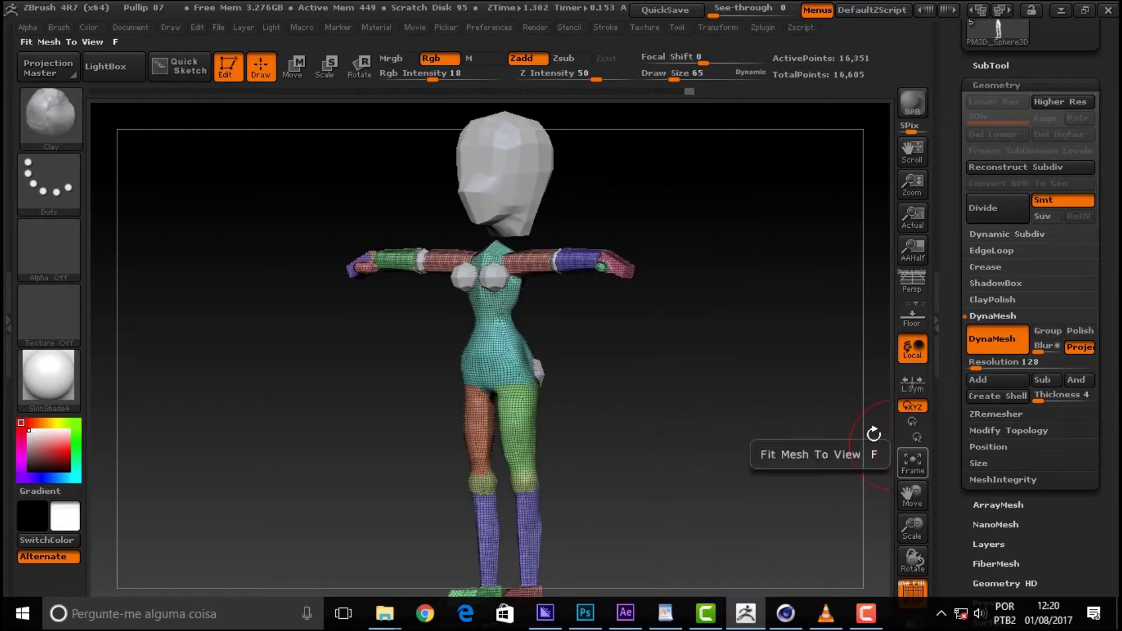
- Select PM3D_Sphere3D_14, make the body visible again, then activate the PM3D_Sphere3D_10 chest spheres
{"action": "mouse_move", "coordinate": [619, 321]}
{"action": "left_mouse_down"}
{"action": "mouse_move", "coordinate": [781, 316]}
{"action": "mouse_move", "coordinate": [645, 321]}
{"action": "left_mouse_up"}
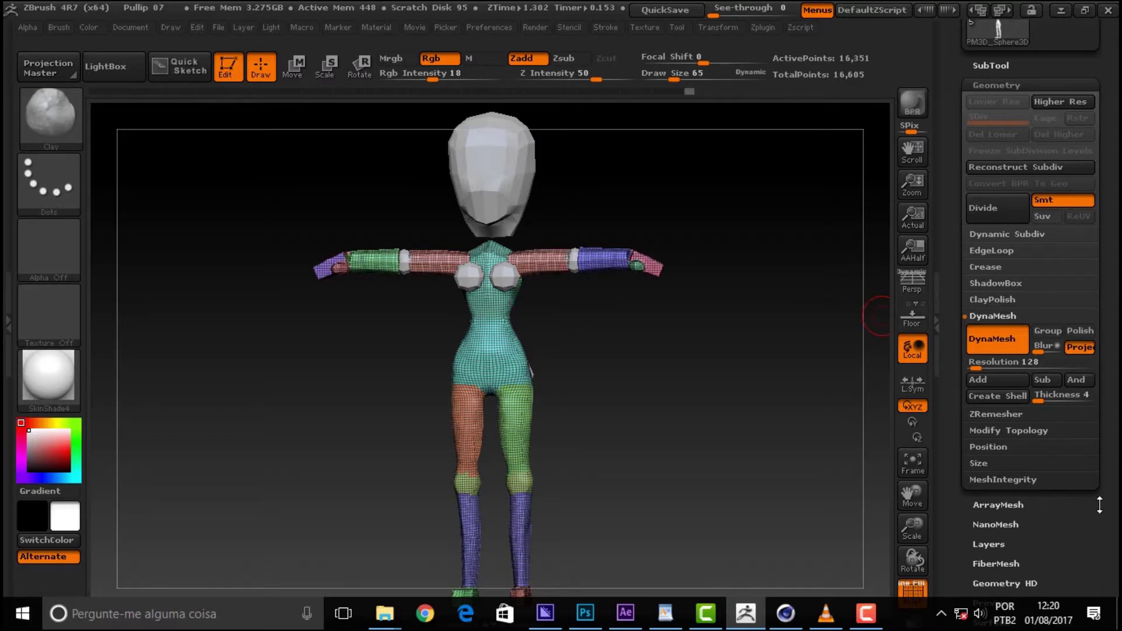
{"action": "scroll", "coordinate": [1099, 505], "scroll_direction": "up", "scroll_amount": 2}
{"action": "scroll", "coordinate": [1052, 444], "scroll_direction": "up", "scroll_amount": 3}
{"action": "scroll", "coordinate": [994, 374], "scroll_direction": "up", "scroll_amount": 3}
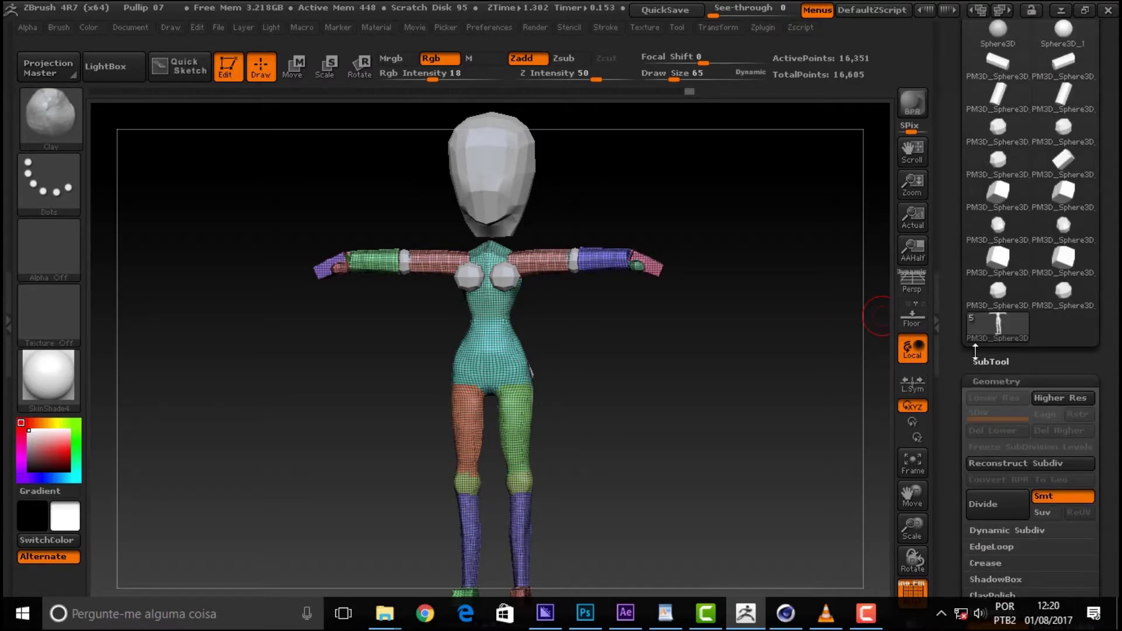
{"action": "left_click", "coordinate": [992, 362]}
{"action": "mouse_move", "coordinate": [1029, 160]}
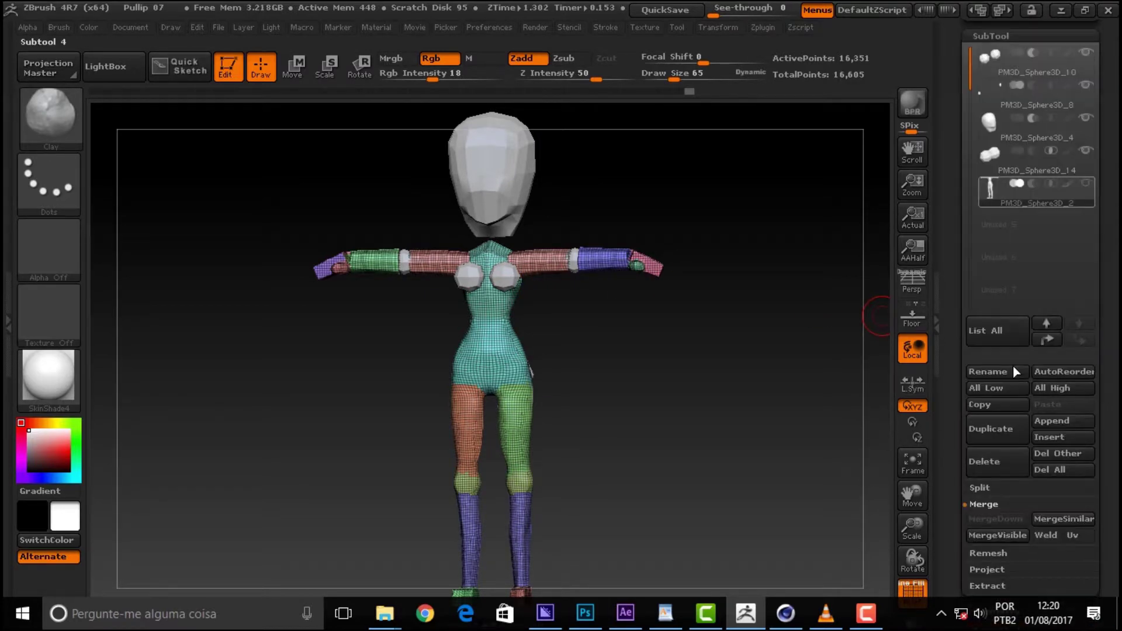
{"action": "left_click", "coordinate": [1027, 159]}
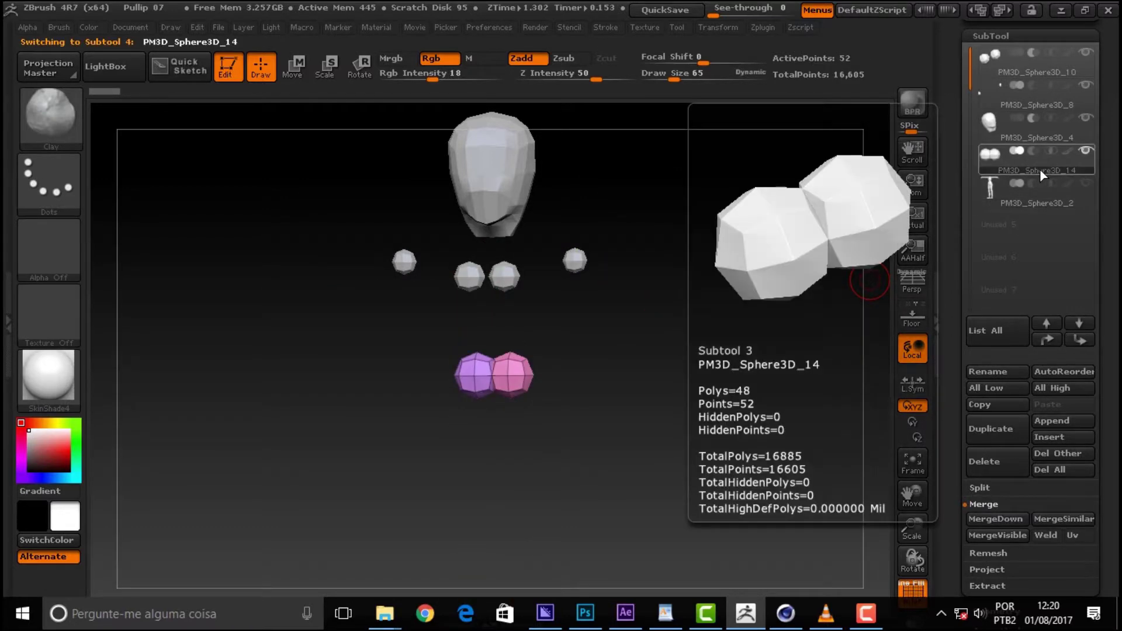
{"action": "left_click", "coordinate": [1086, 150]}
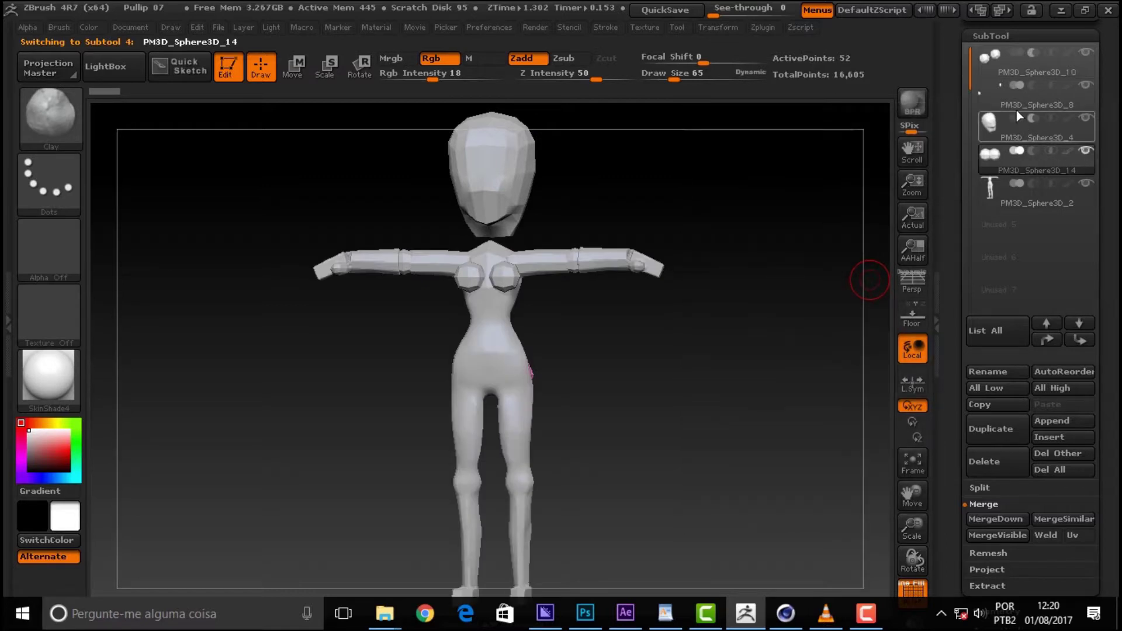
{"action": "left_click", "coordinate": [1033, 68]}
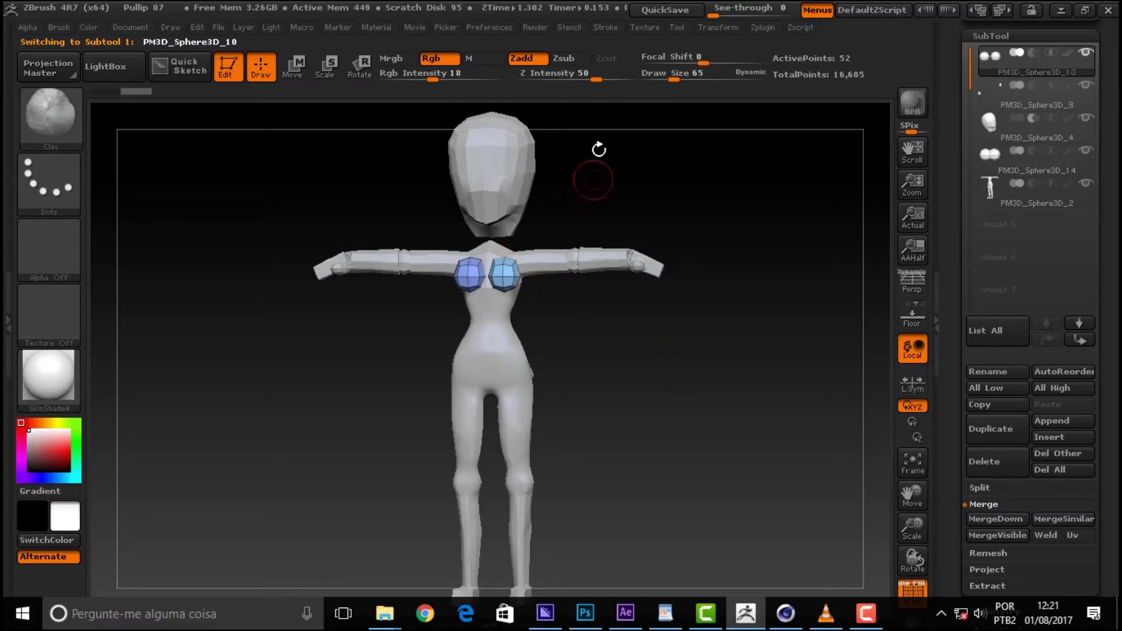
- Set Draw Size to 58 and subdivide the chest spheres once with Ctrl+D
{"action": "left_click_drag", "start_coordinate": [673, 79], "coordinate": [662, 79]}
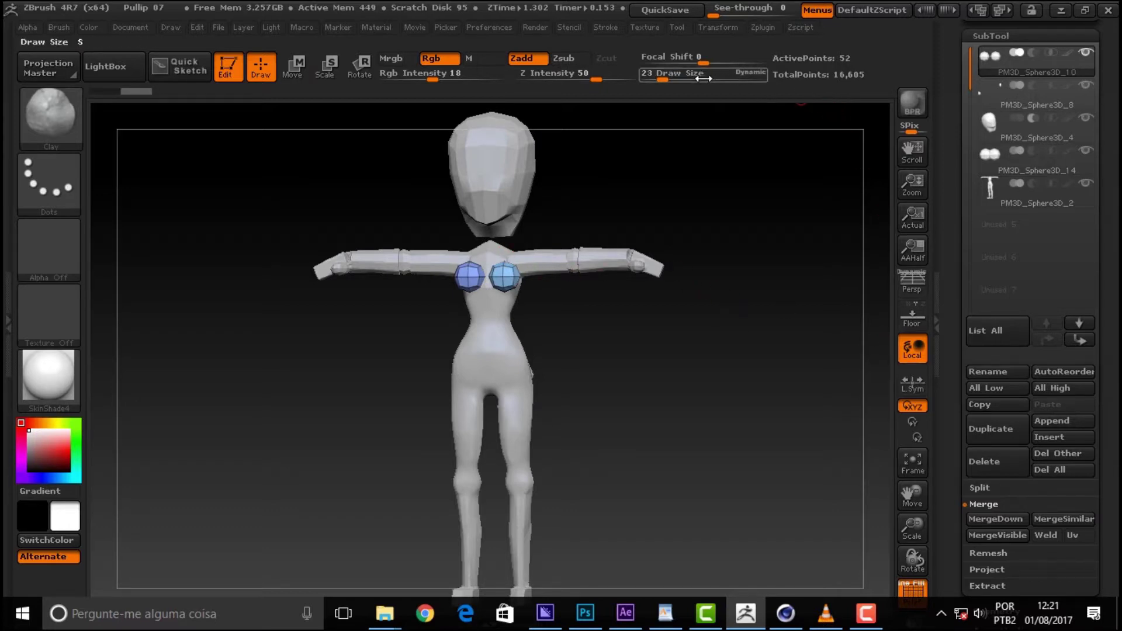
{"action": "left_click_drag", "start_coordinate": [662, 79], "coordinate": [676, 81]}
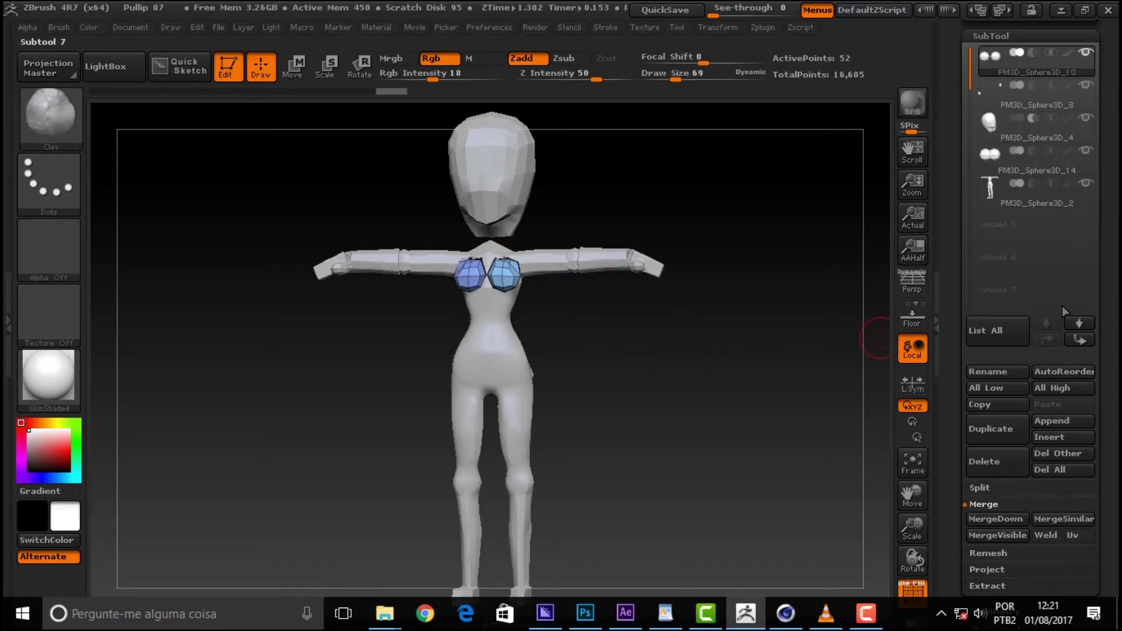
{"action": "mouse_move", "coordinate": [646, 285]}
{"action": "left_mouse_down"}
{"action": "mouse_move", "coordinate": [587, 304]}
{"action": "mouse_move", "coordinate": [746, 310]}
{"action": "mouse_move", "coordinate": [619, 311]}
{"action": "mouse_move", "coordinate": [660, 317]}
{"action": "left_mouse_up"}
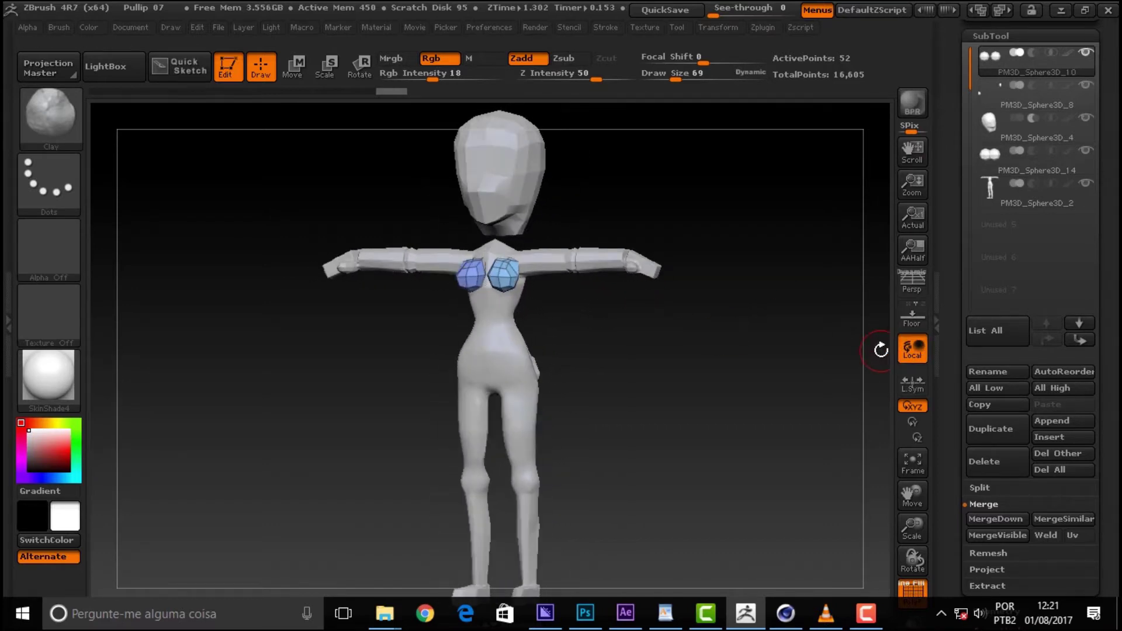
{"action": "key", "text": "ctrl+d"}
{"action": "mouse_move", "coordinate": [724, 277]}
{"action": "left_mouse_down"}
{"action": "mouse_move", "coordinate": [657, 278]}
{"action": "mouse_move", "coordinate": [839, 267]}
{"action": "mouse_move", "coordinate": [853, 280]}
{"action": "mouse_move", "coordinate": [842, 287]}
{"action": "left_mouse_up"}
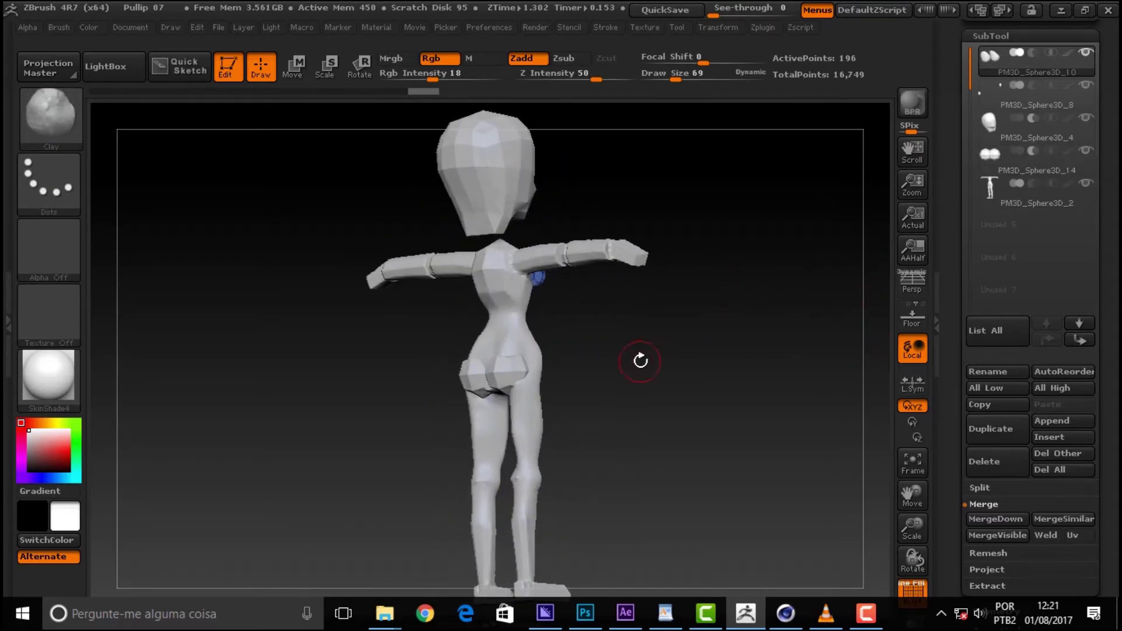
- Select the buttock spheres, view the hips from behind, then activate body subtool PM3D_Sphere3D_2
{"action": "left_click", "coordinate": [1029, 172]}
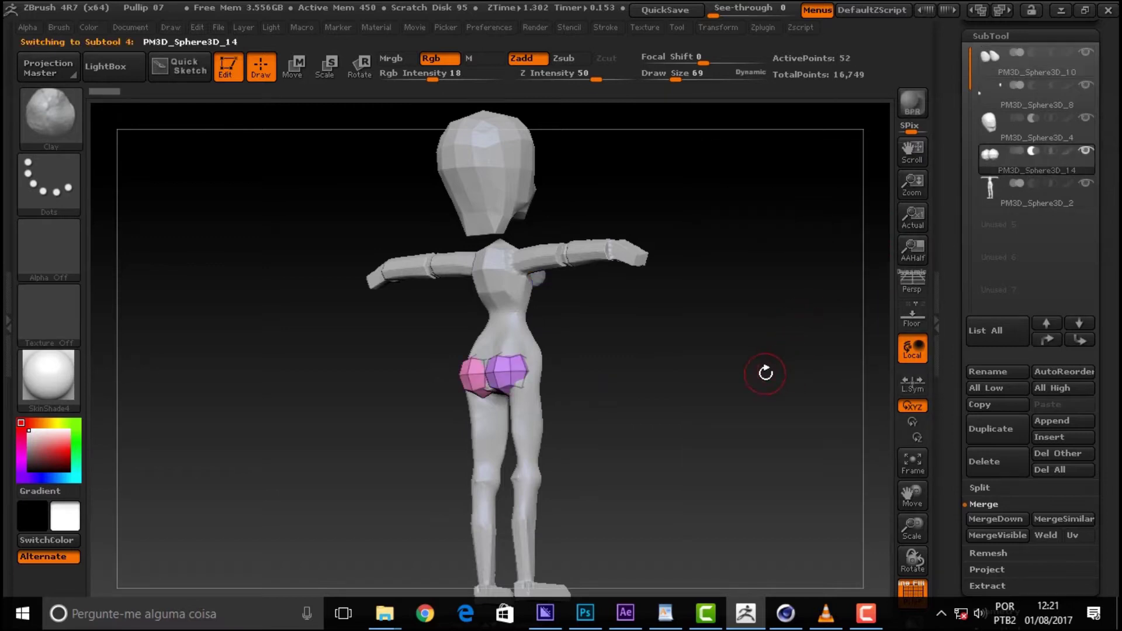
{"action": "left_click_drag", "start_coordinate": [739, 370], "coordinate": [676, 393]}
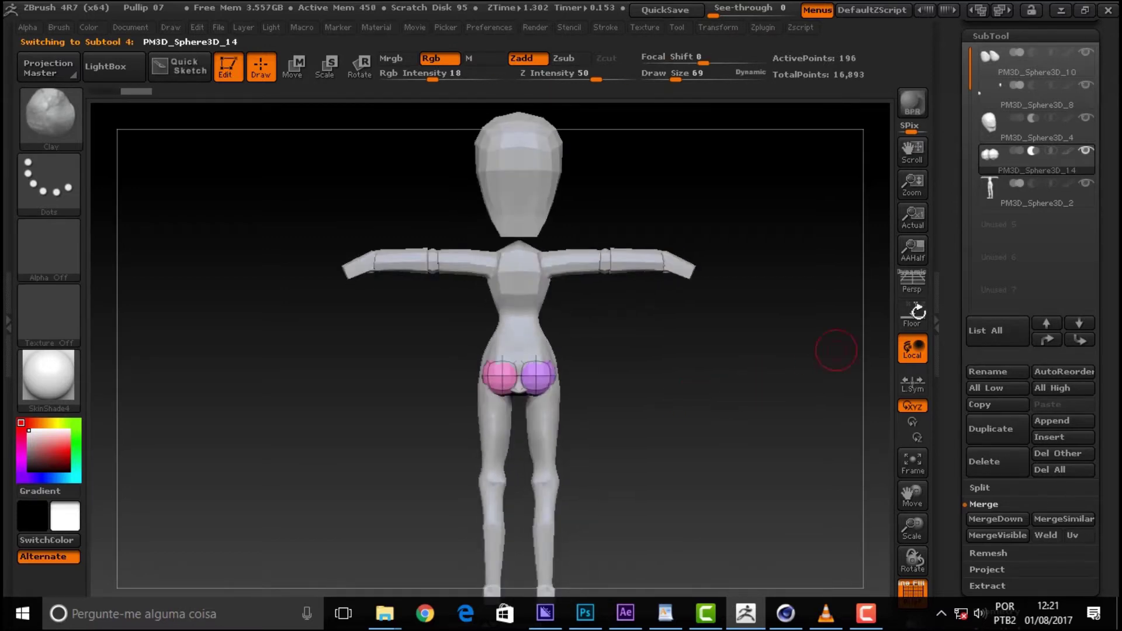
{"action": "left_click", "coordinate": [1032, 201]}
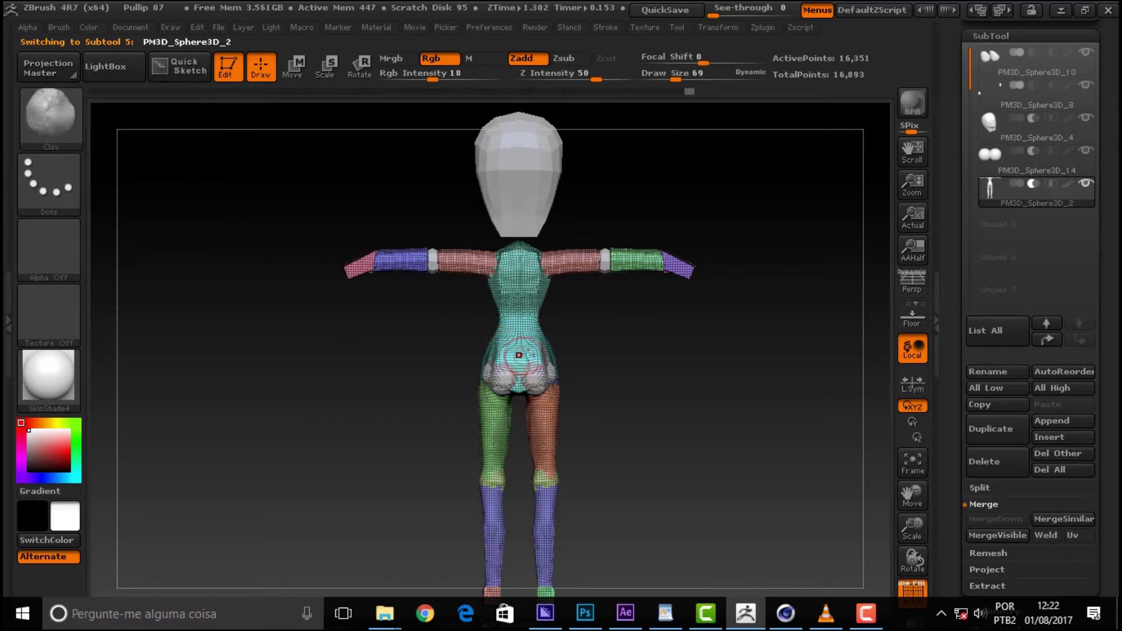
- Smooth the body around the buttocks and the waist just above them
{"action": "key", "text": "shift"}
{"action": "left_click_drag", "start_coordinate": [533, 356], "coordinate": [539, 350], "text": "shift"}
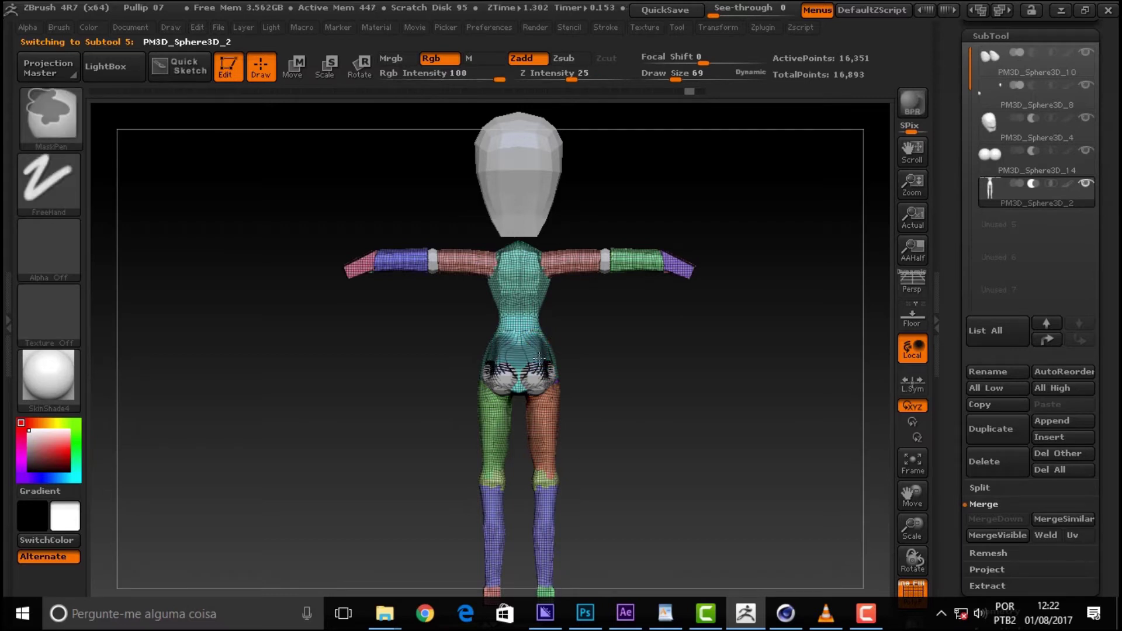
{"action": "key", "text": "shift"}
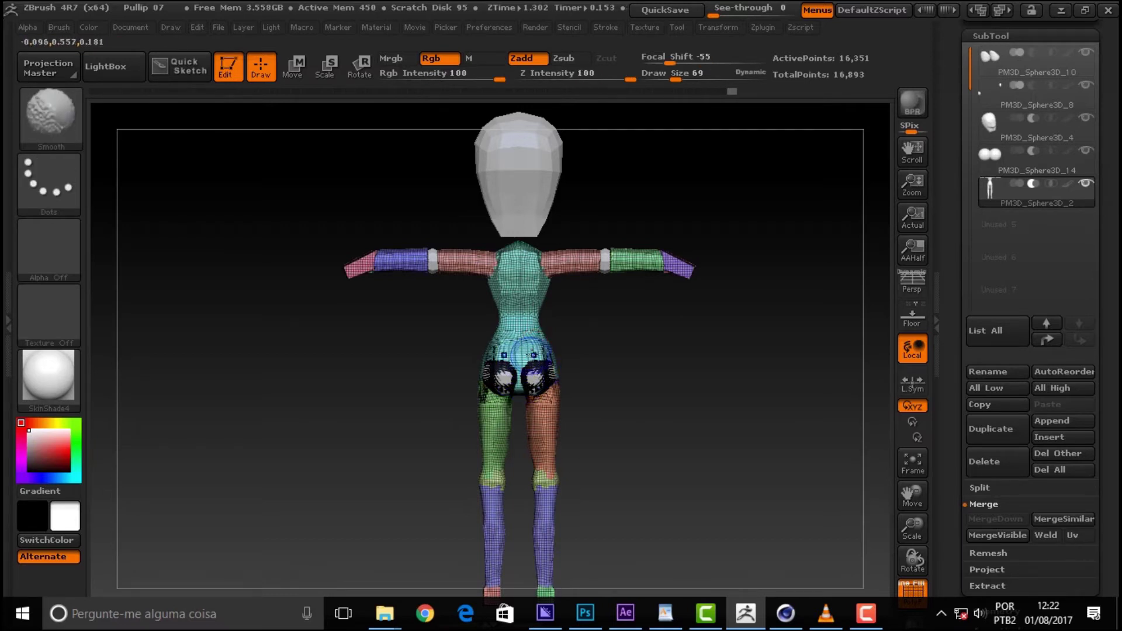
{"action": "left_click_drag", "start_coordinate": [520, 345], "coordinate": [517, 337], "text": "shift"}
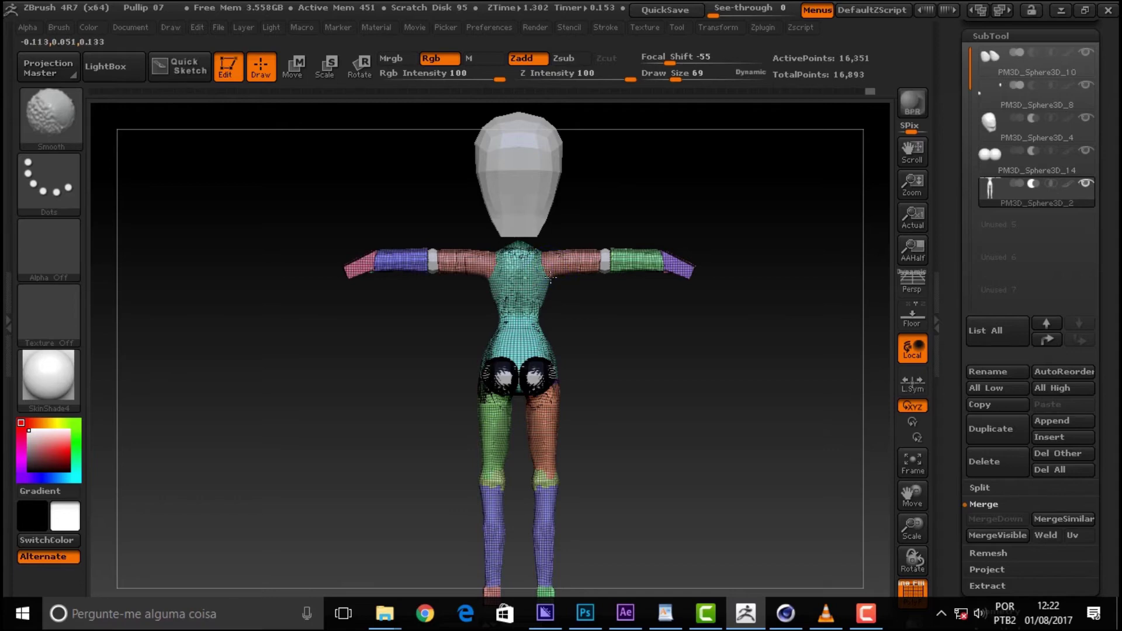
- Orbit around the hips to check the smoothed blend, returning to a front view
{"action": "mouse_move", "coordinate": [689, 368]}
{"action": "left_mouse_down"}
{"action": "mouse_move", "coordinate": [702, 370]}
{"action": "mouse_move", "coordinate": [596, 379]}
{"action": "mouse_move", "coordinate": [719, 363]}
{"action": "mouse_move", "coordinate": [675, 367]}
{"action": "left_mouse_up"}
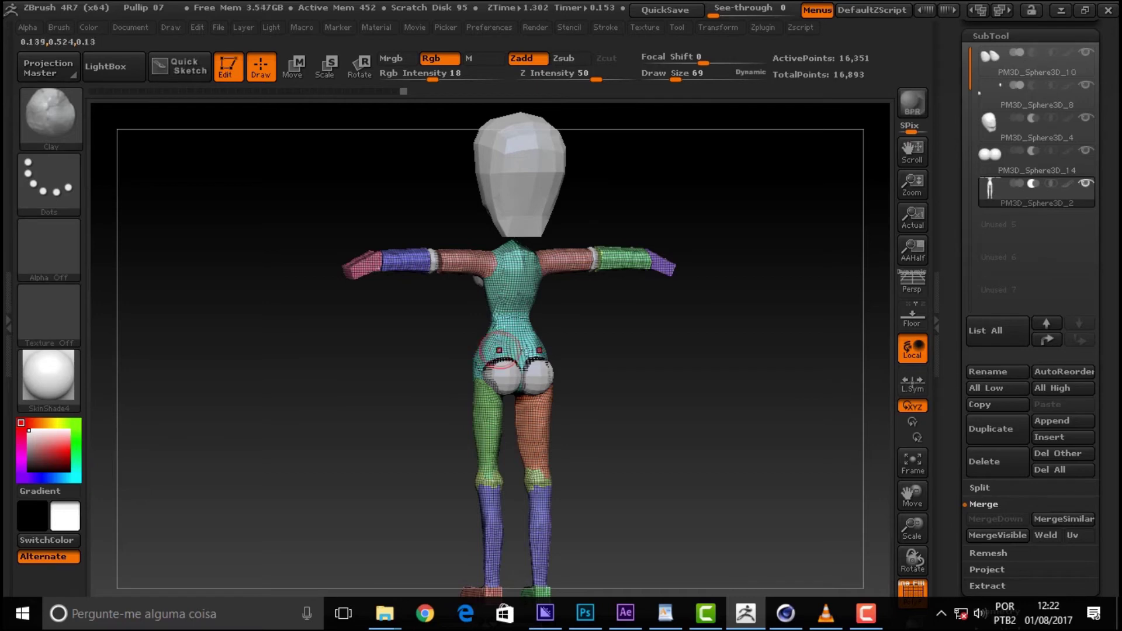
{"action": "mouse_move", "coordinate": [606, 359]}
{"action": "left_mouse_down"}
{"action": "mouse_move", "coordinate": [563, 359]}
{"action": "mouse_move", "coordinate": [531, 377]}
{"action": "left_mouse_up"}
{"action": "mouse_move", "coordinate": [614, 358]}
{"action": "left_mouse_down"}
{"action": "mouse_move", "coordinate": [792, 354]}
{"action": "mouse_move", "coordinate": [695, 359]}
{"action": "mouse_move", "coordinate": [700, 386]}
{"action": "left_mouse_up"}
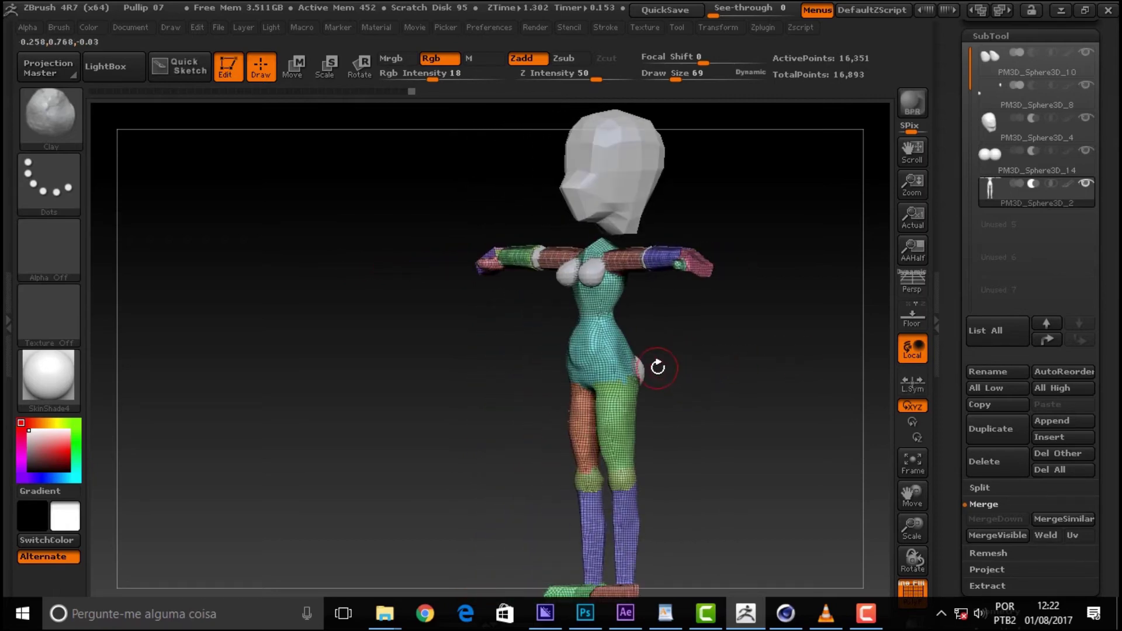
{"action": "key", "text": "shift"}
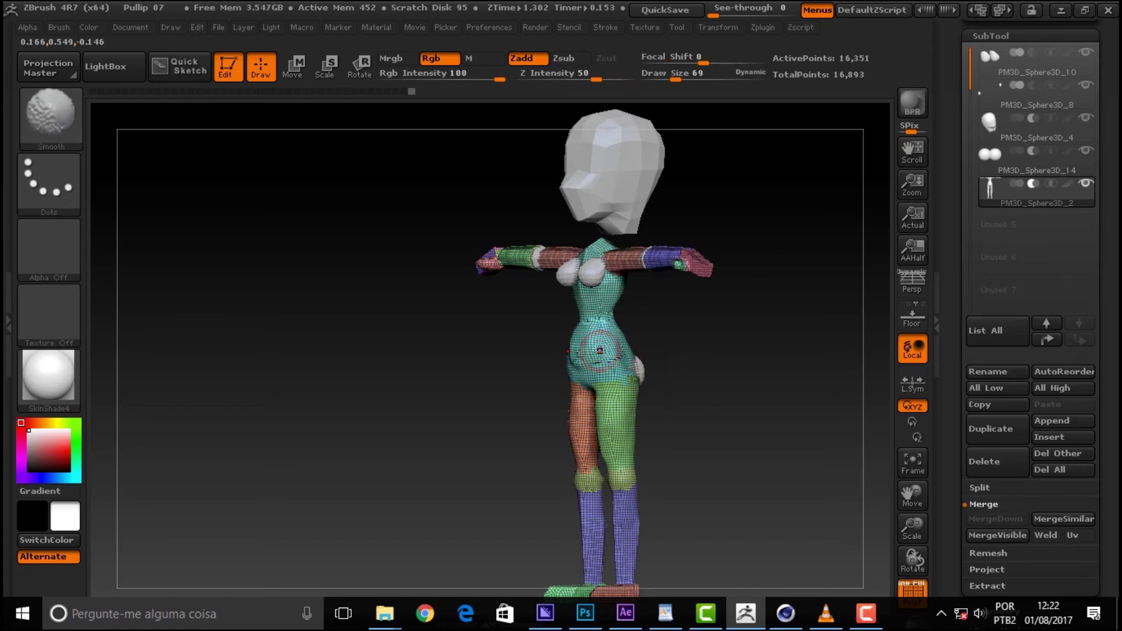
{"action": "mouse_move", "coordinate": [729, 335]}
{"action": "left_mouse_down"}
{"action": "mouse_move", "coordinate": [824, 335]}
{"action": "mouse_move", "coordinate": [749, 333]}
{"action": "mouse_move", "coordinate": [807, 339]}
{"action": "mouse_move", "coordinate": [738, 347]}
{"action": "mouse_move", "coordinate": [764, 328]}
{"action": "left_mouse_up"}
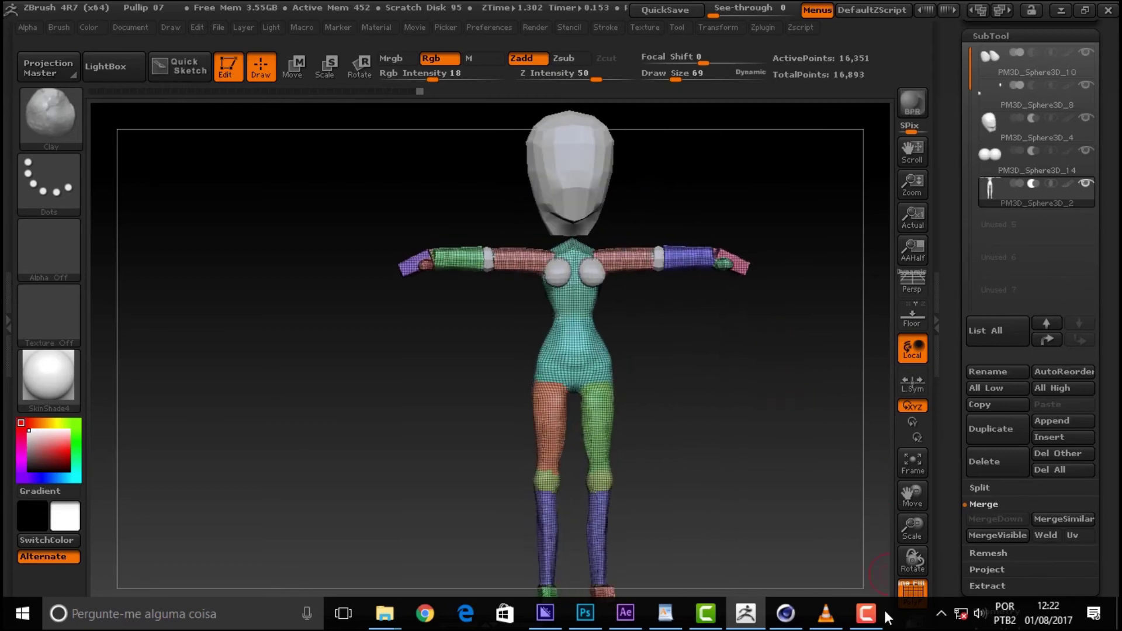
{"action": "left_click", "coordinate": [867, 619]}
{"action": "mouse_move", "coordinate": [707, 369]}
{"action": "left_mouse_down"}
{"action": "mouse_move", "coordinate": [760, 369]}
{"action": "mouse_move", "coordinate": [681, 368]}
{"action": "left_mouse_up"}
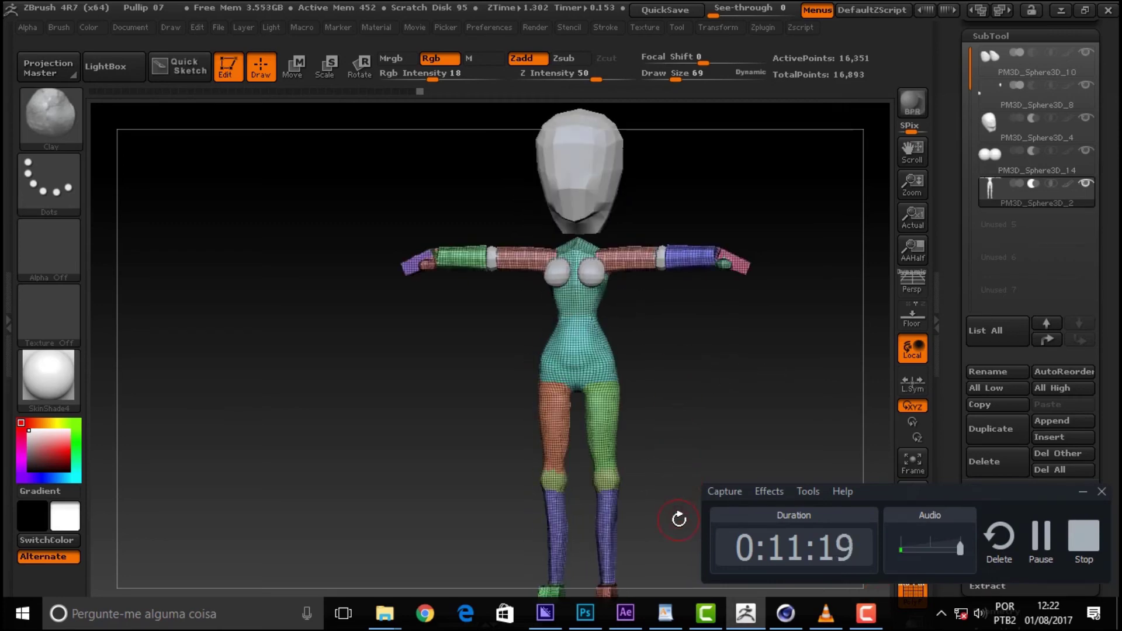